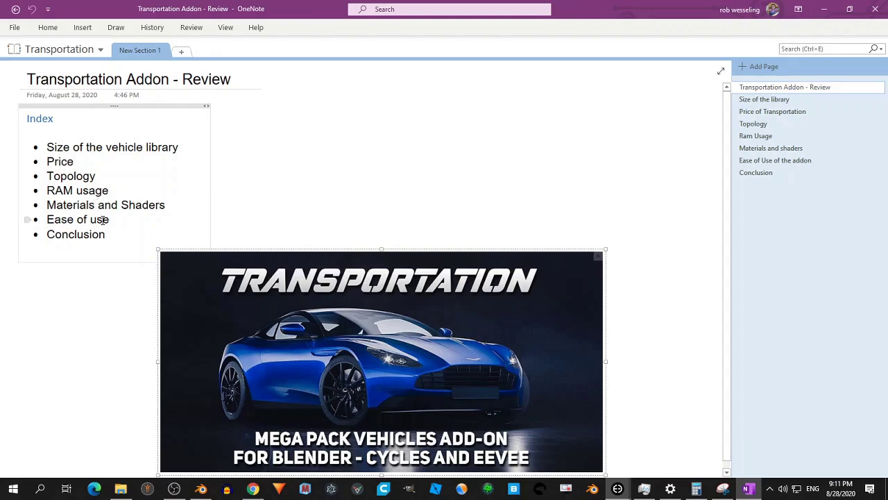
Read through the Size of the library page, then move to Price of Transportation comparing $59 Pro and $29 Lite
scroll(217, 267, down, 1)
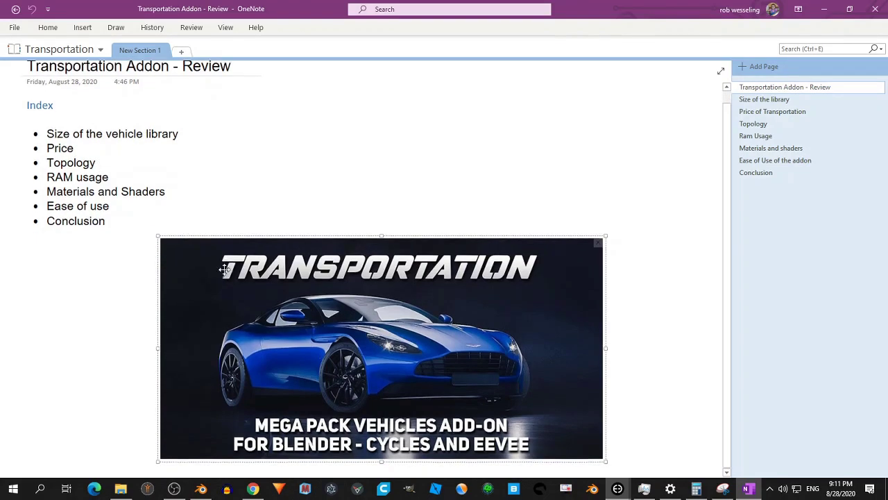
click(775, 101)
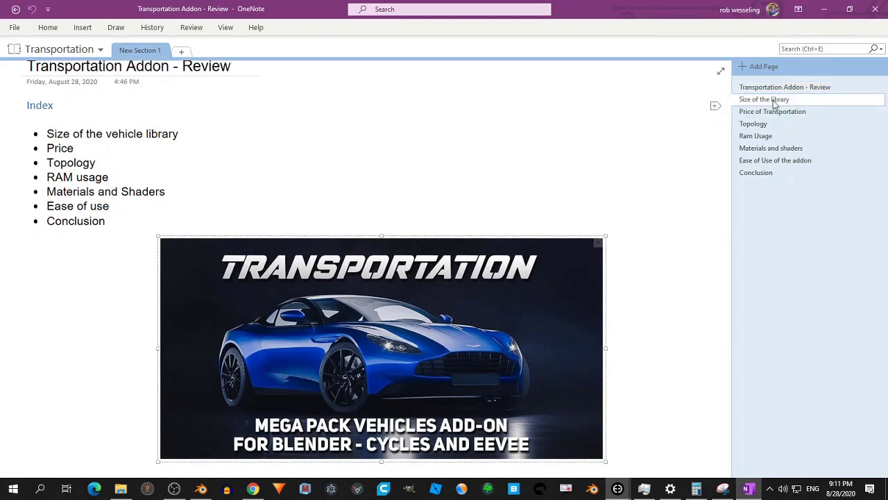
scroll(476, 158, up, 2)
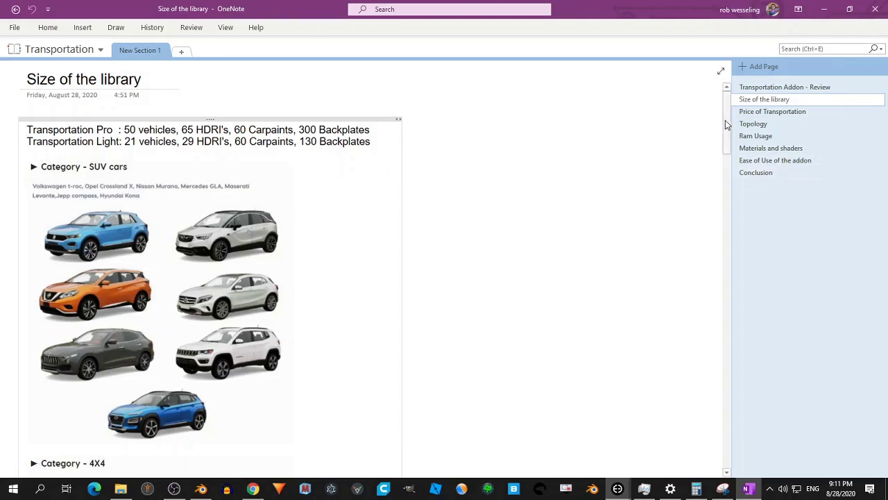
mouse_move(726, 124)
mouse_down()
mouse_move(711, 256)
mouse_move(726, 439)
mouse_move(737, 192)
mouse_move(719, 113)
mouse_up()
click(766, 112)
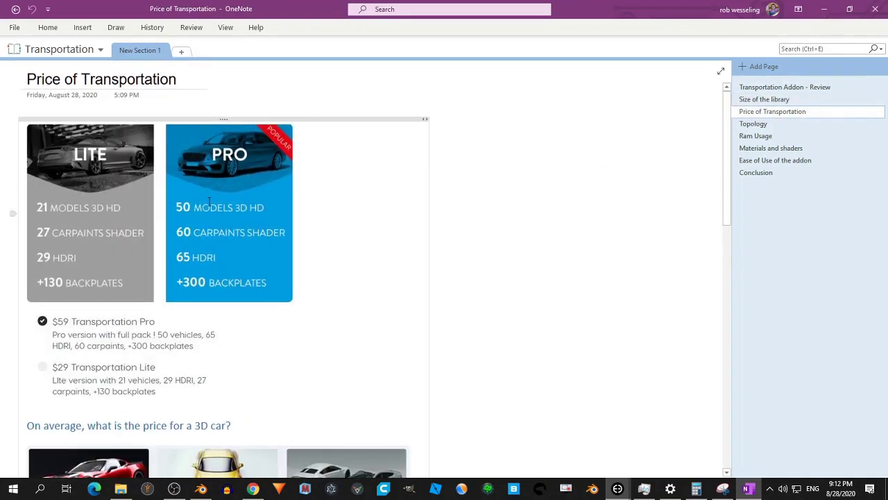
Scroll past the car grid to the $29.99–$35 car prices and the 50 × $25 = 1,250 calculation
scroll(365, 233, down, 2)
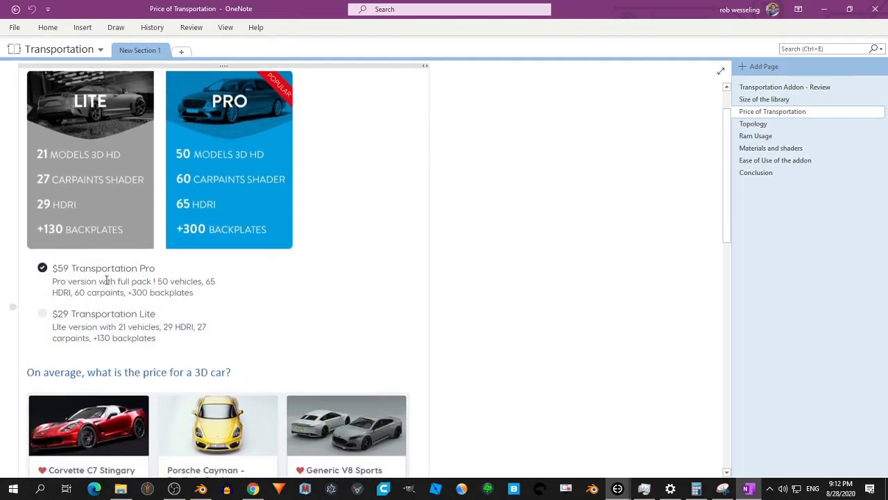
scroll(101, 280, down, 1)
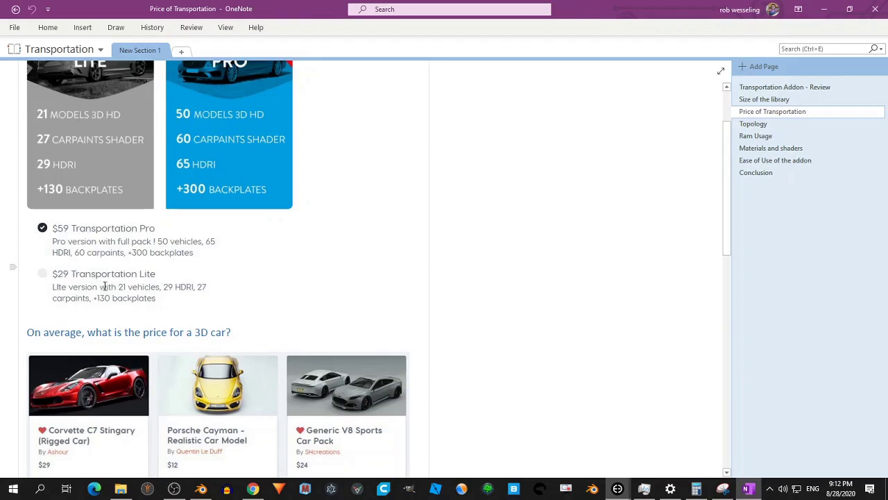
scroll(104, 286, down, 3)
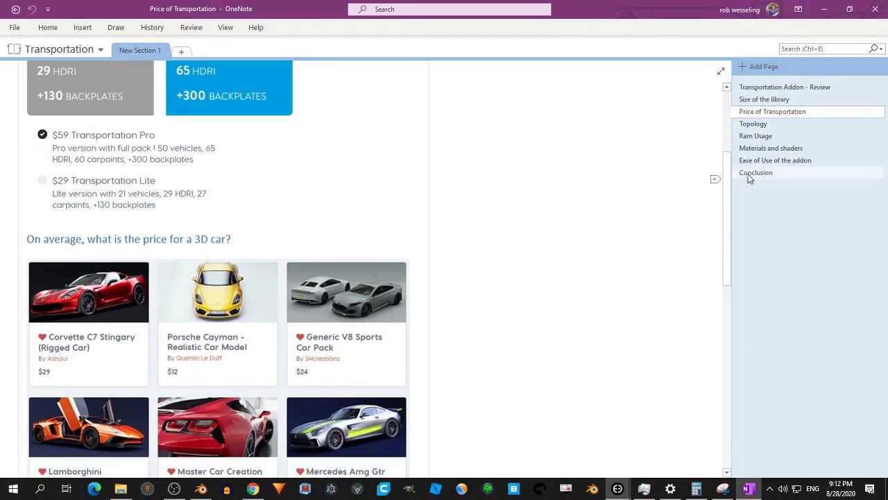
scroll(729, 166, down, 1)
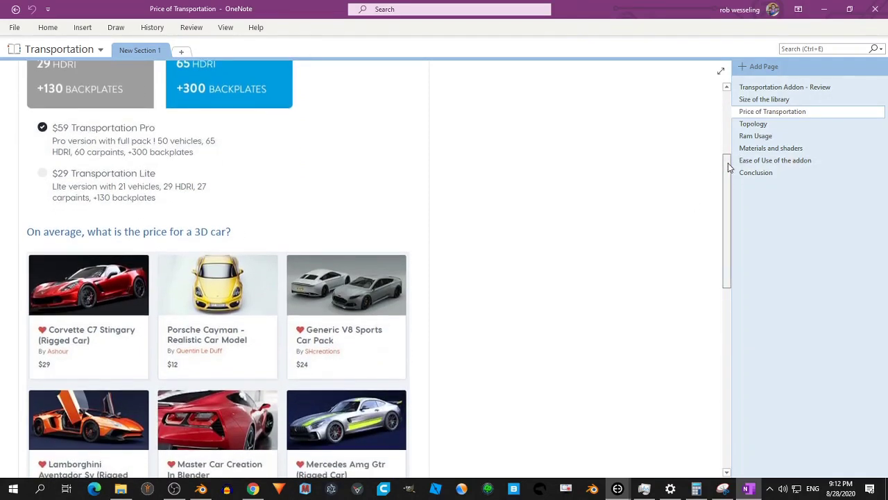
drag(729, 166, 734, 219)
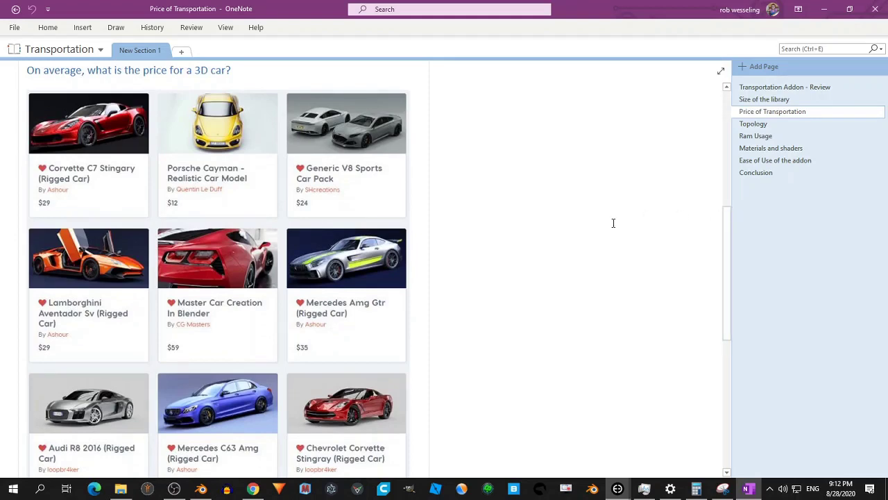
scroll(371, 194, down, 1)
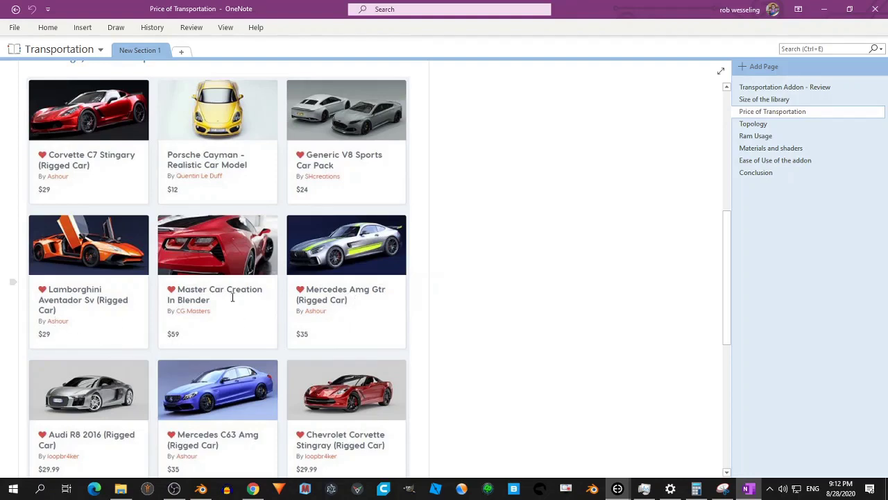
scroll(208, 214, down, 1)
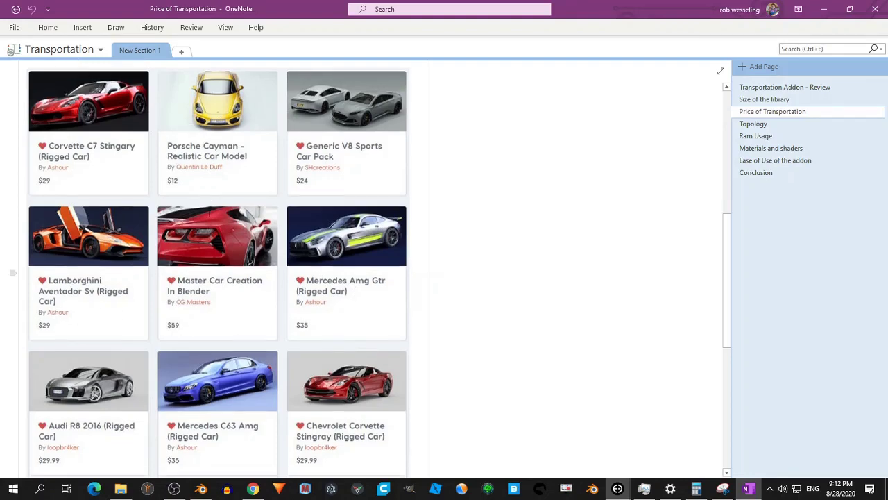
scroll(210, 213, down, 1)
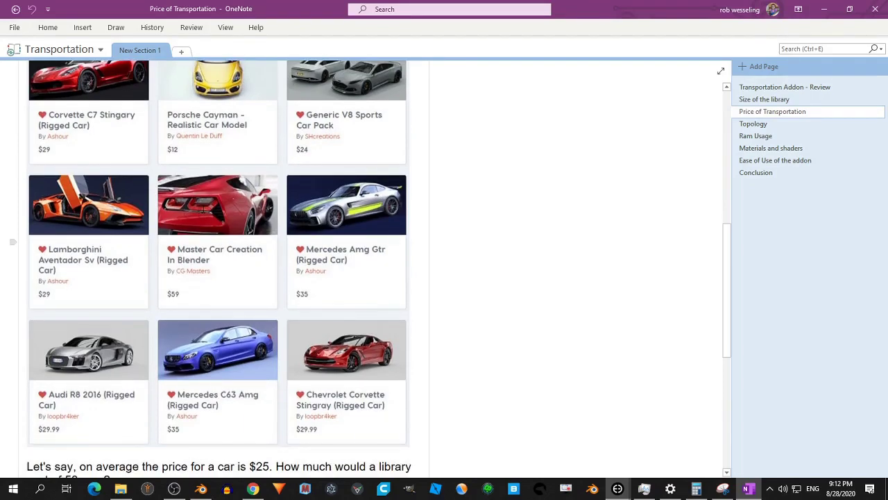
scroll(204, 211, down, 5)
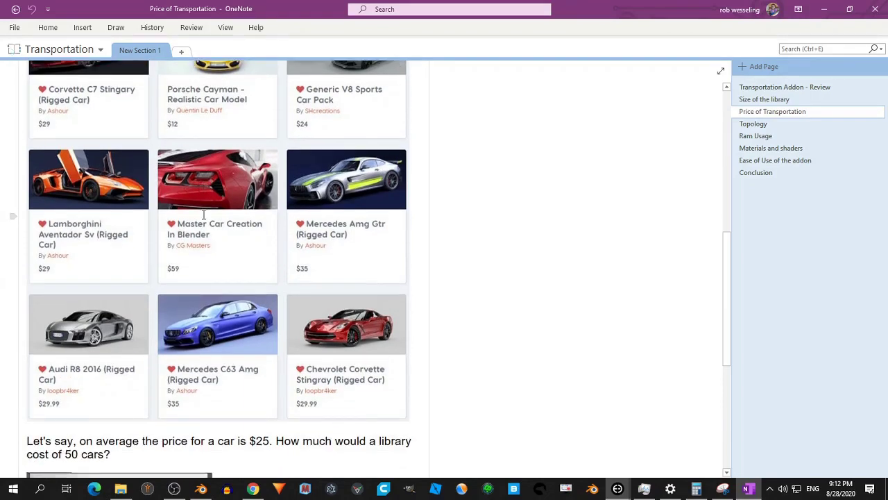
scroll(204, 215, down, 2)
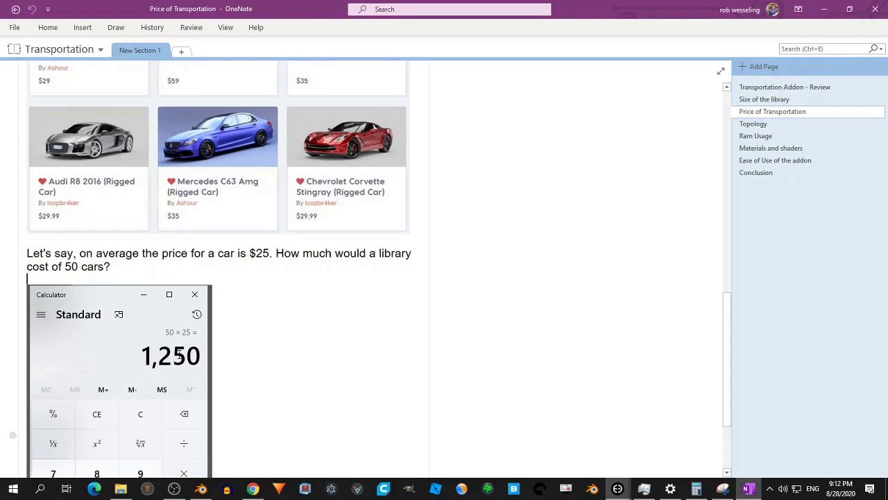
Scroll back to the top to show the $29 LITE and $59 PRO pricing cards
drag(728, 361, 725, 139)
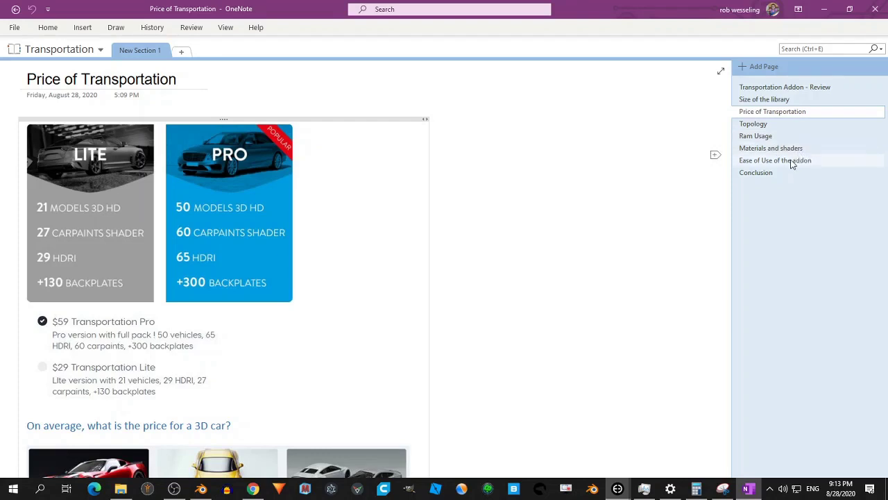
Open the Topology page, then bring up the Blender scene with the Mercedes GLA wireframe
click(782, 124)
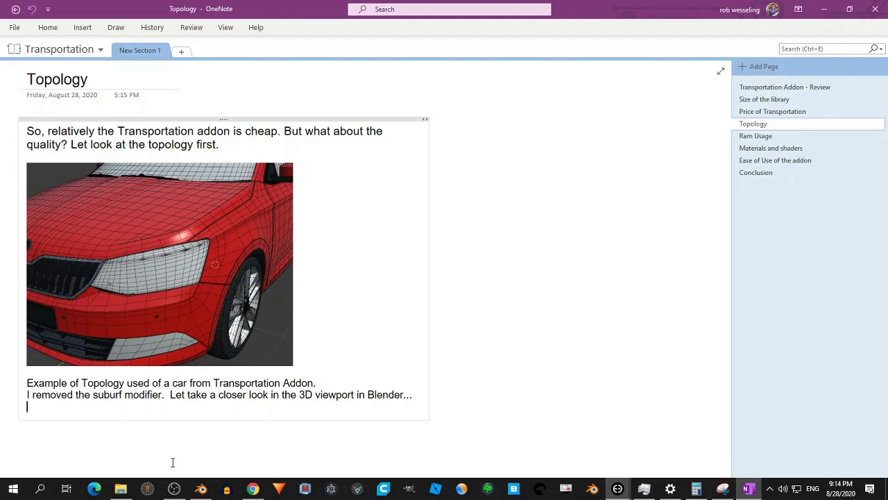
click(200, 488)
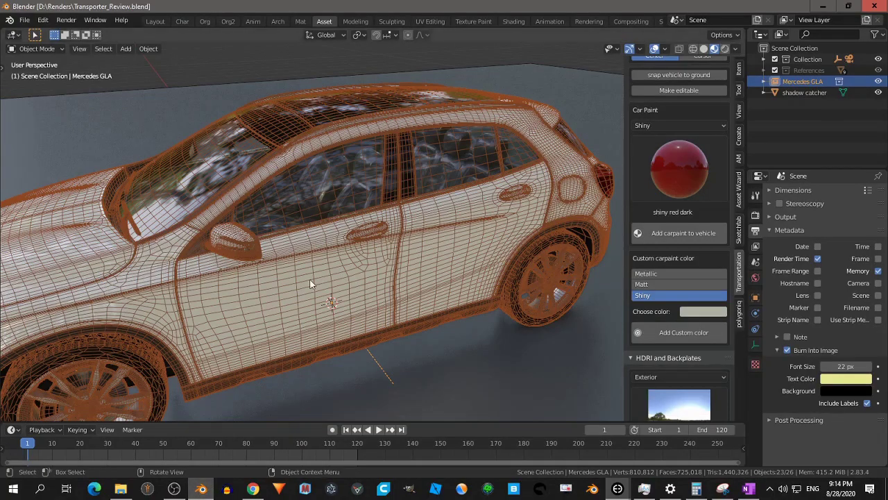
Orbit around the Mercedes GLA wireframe from side to rear views, then return to OneNote's Topology page
scroll(351, 244, up, 4)
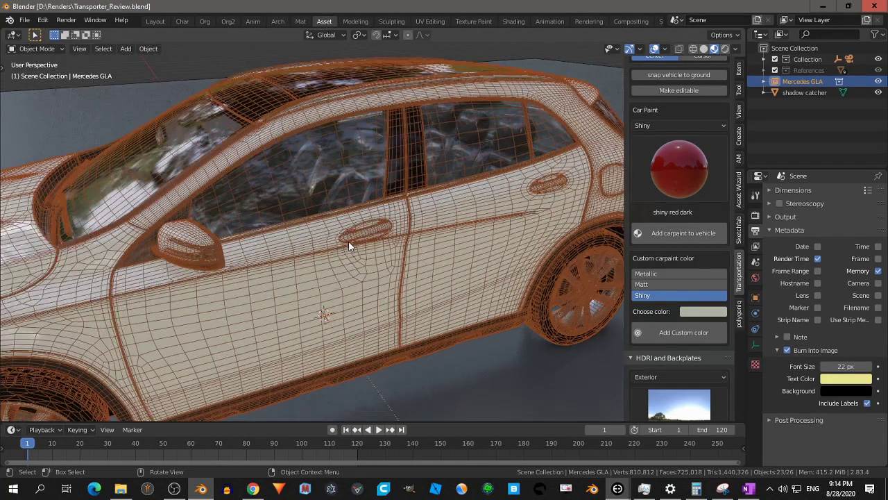
middle_drag(380, 259, 477, 198)
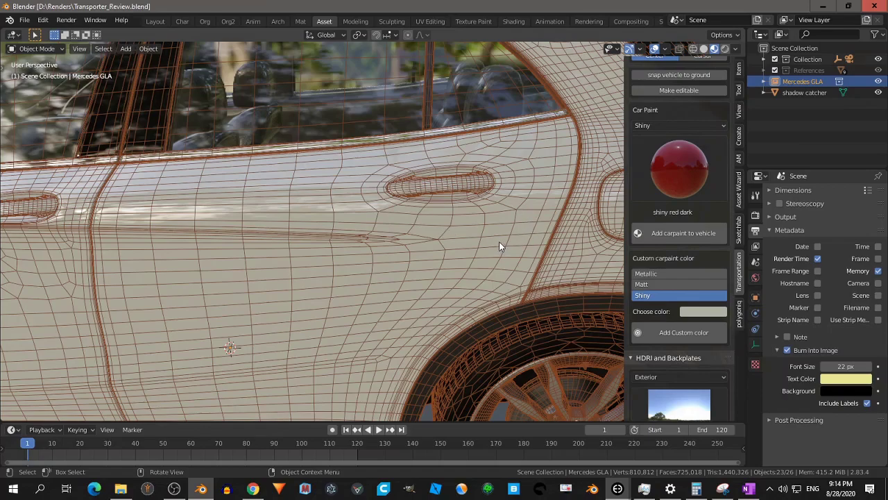
scroll(498, 239, down, 5)
middle_drag(499, 239, 324, 217)
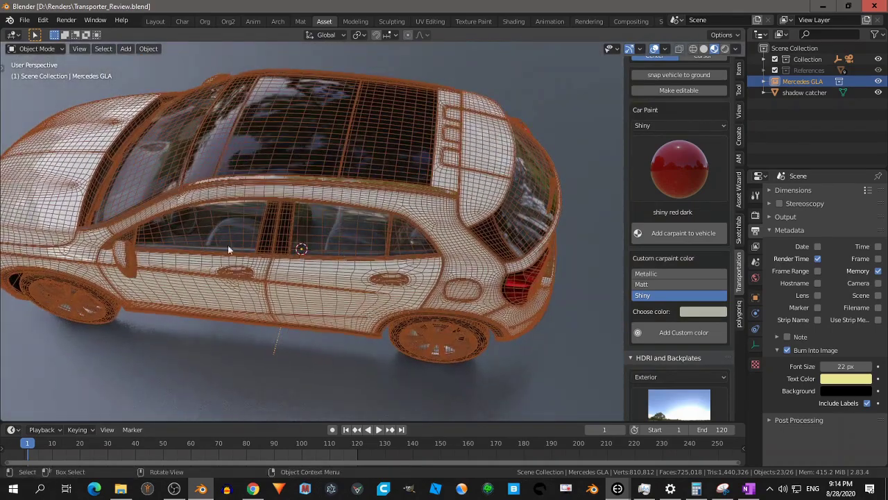
middle_drag(453, 209, 435, 219)
middle_drag(506, 258, 458, 244)
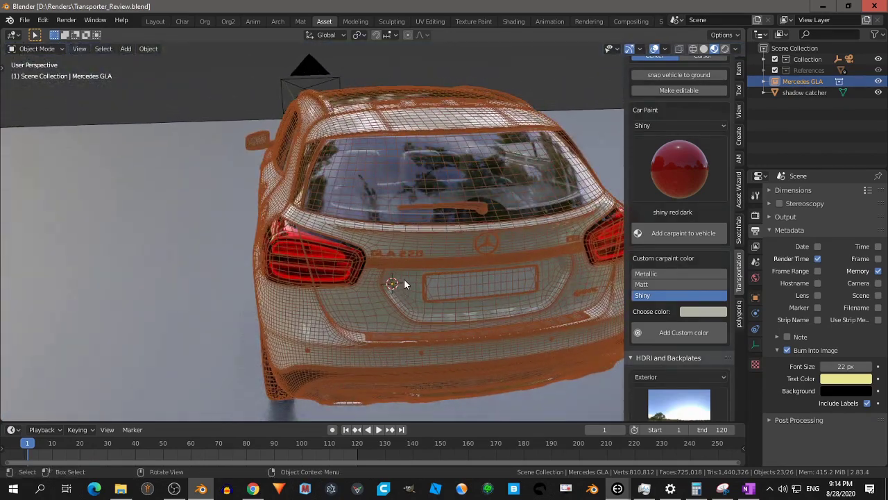
middle_drag(407, 281, 395, 278)
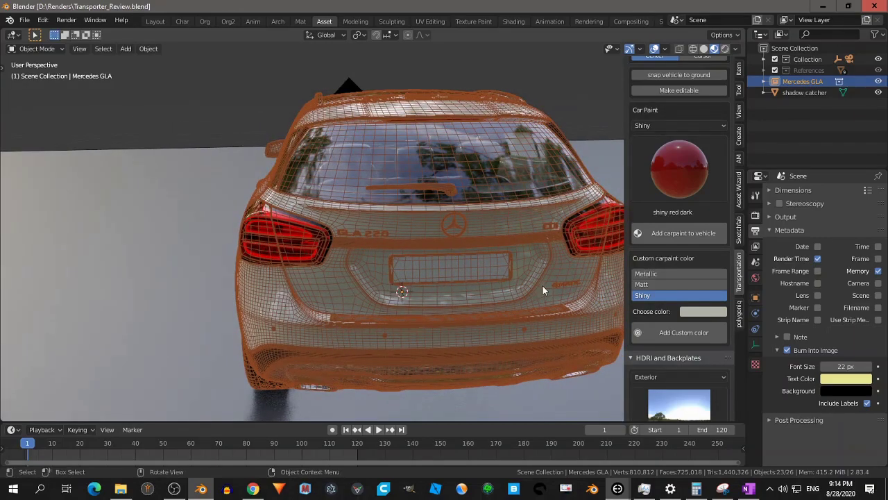
middle_drag(542, 284, 376, 222)
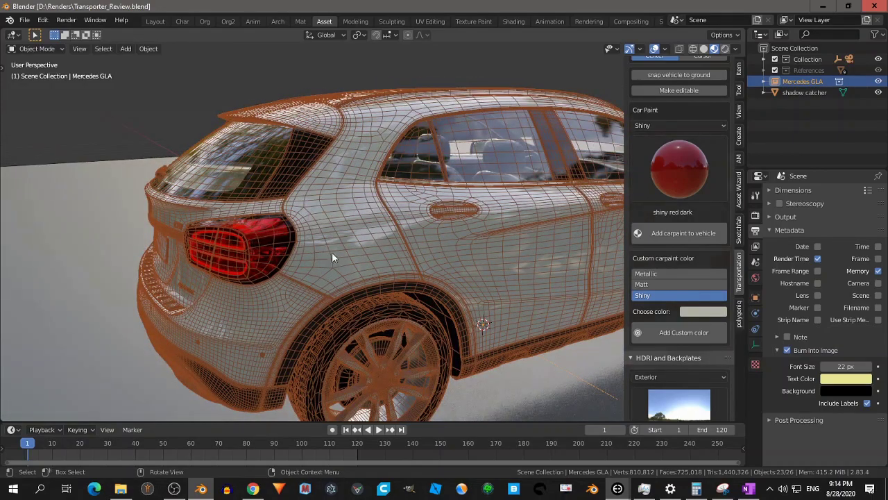
middle_drag(354, 280, 446, 285)
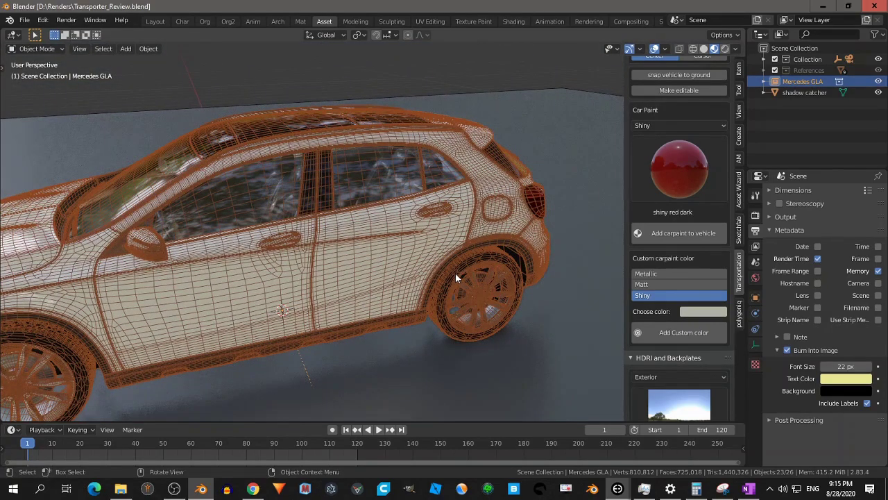
click(750, 489)
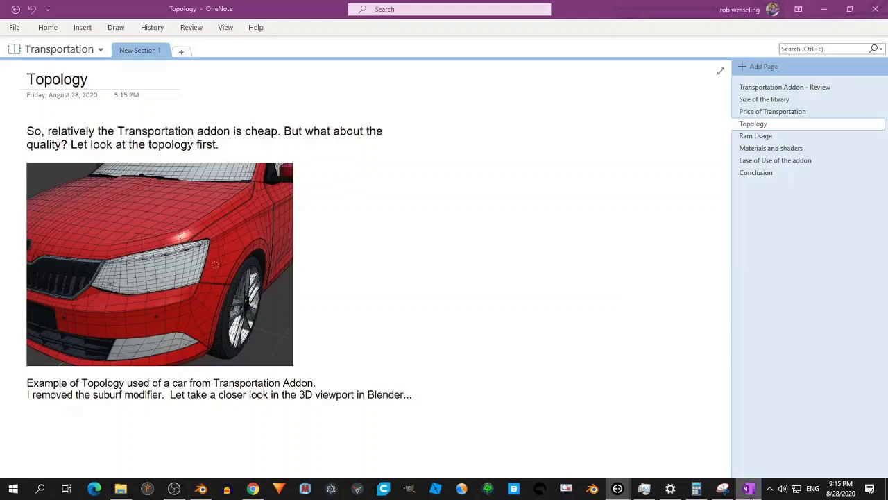
Open the Ram Usage page and scroll to the renders showing 983.17M and 416.21M peak memory
click(761, 138)
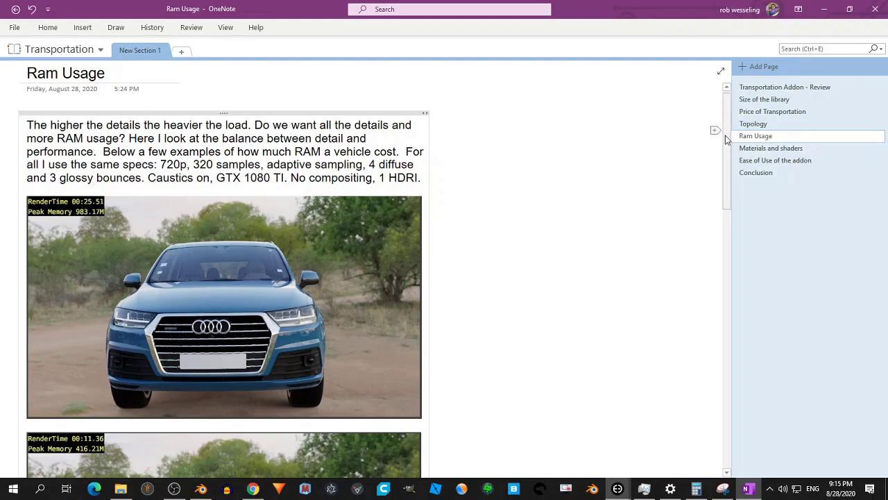
scroll(730, 152, down, 1)
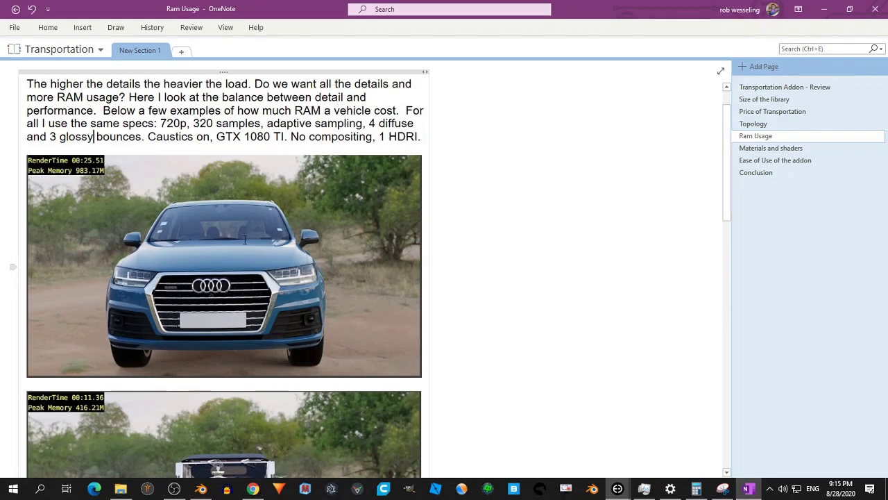
scroll(730, 151, down, 1)
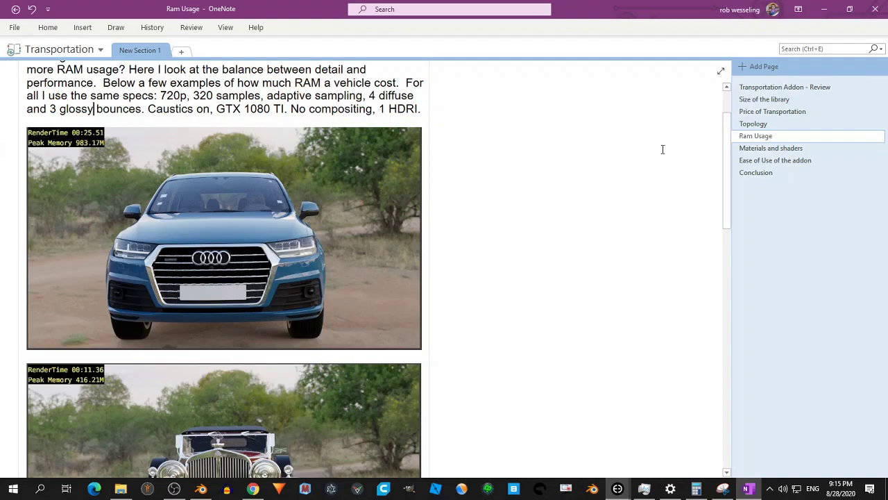
scroll(729, 146, down, 1)
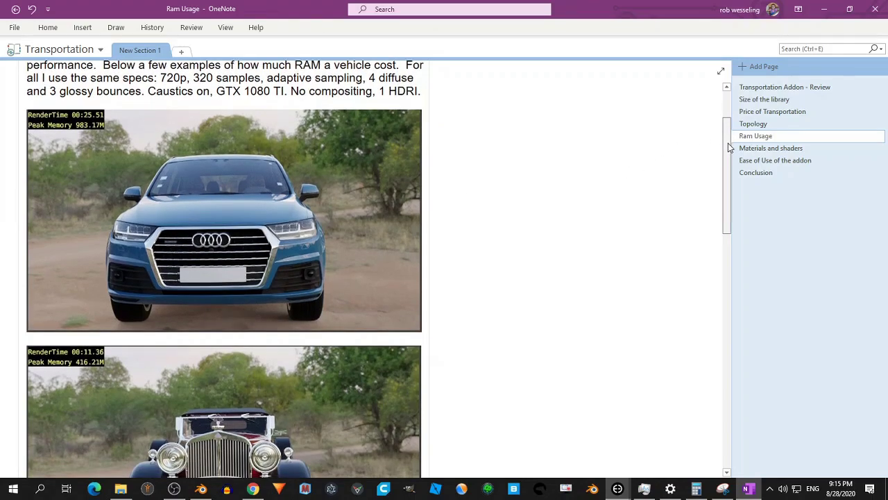
scroll(729, 148, up, 2)
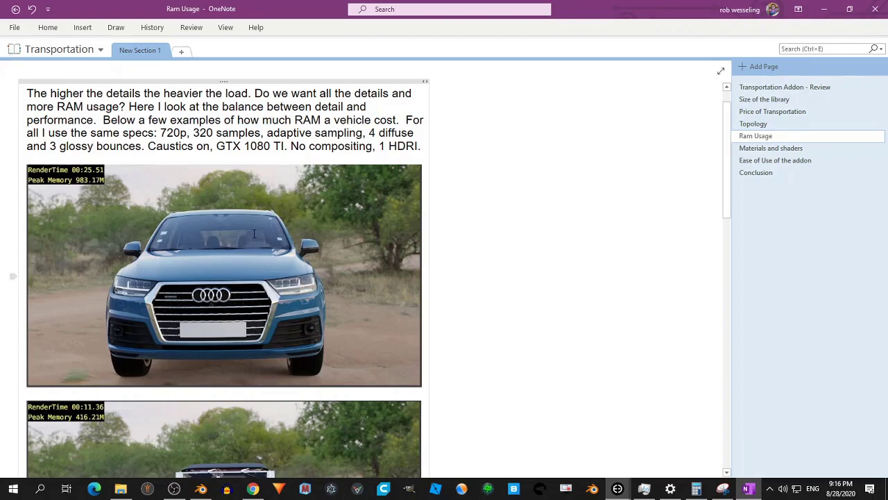
scroll(254, 234, down, 1)
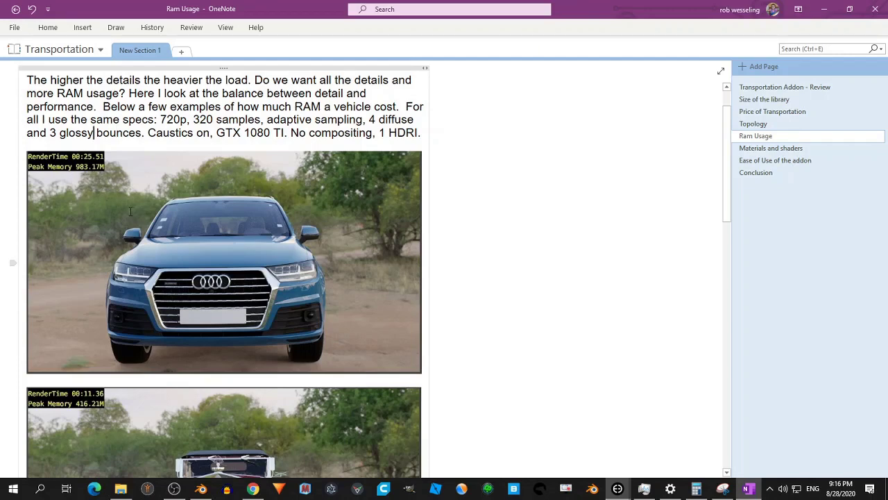
scroll(173, 233, down, 2)
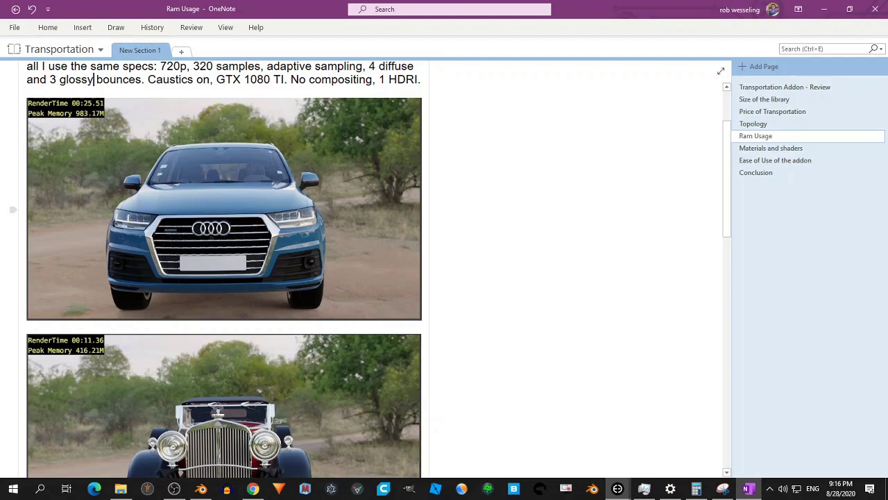
scroll(270, 230, down, 6)
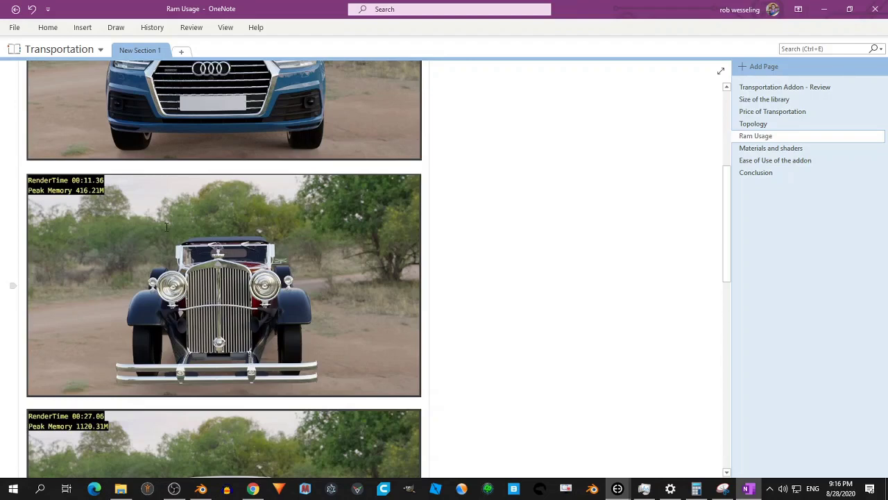
scroll(167, 227, down, 1)
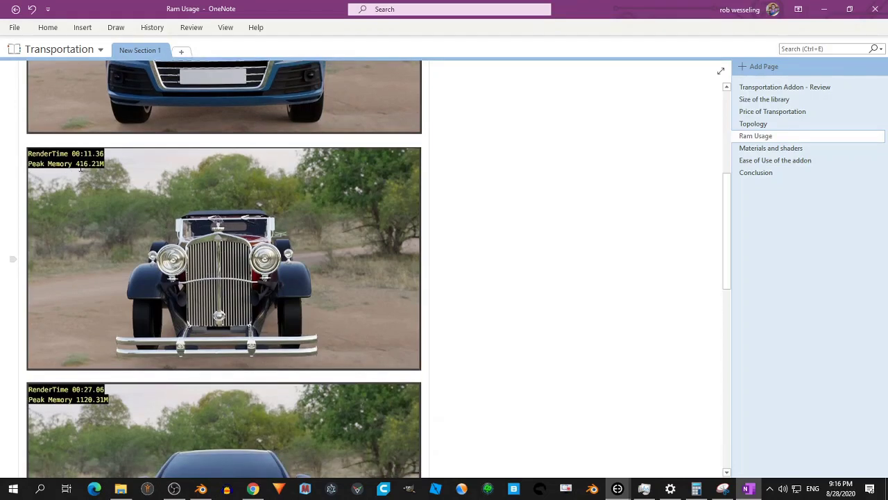
scroll(115, 210, down, 6)
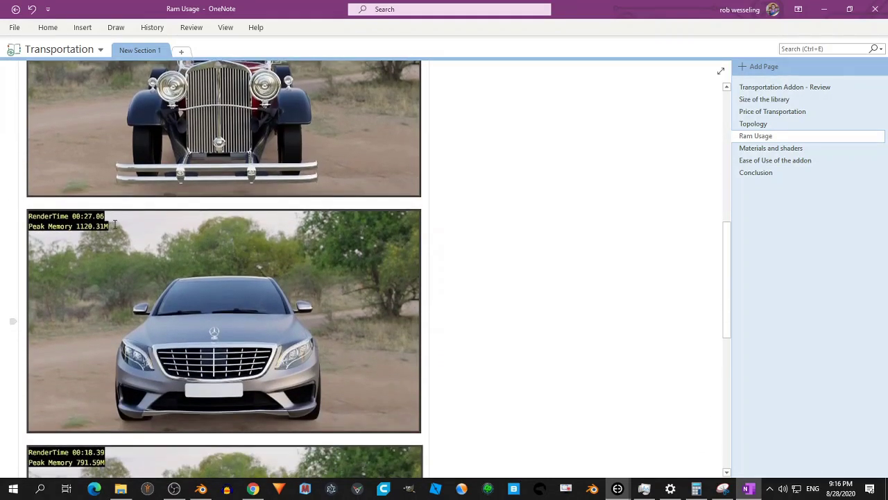
scroll(115, 222, down, 1)
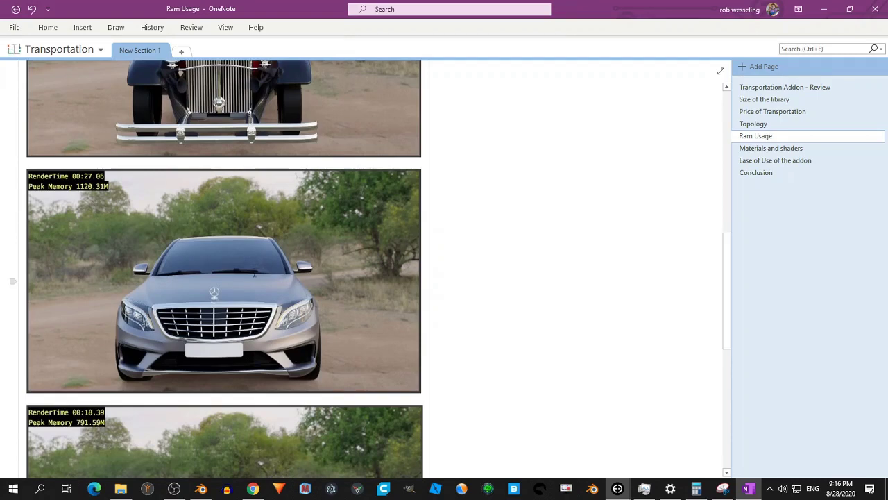
scroll(222, 217, down, 1)
scroll(222, 217, down, 4)
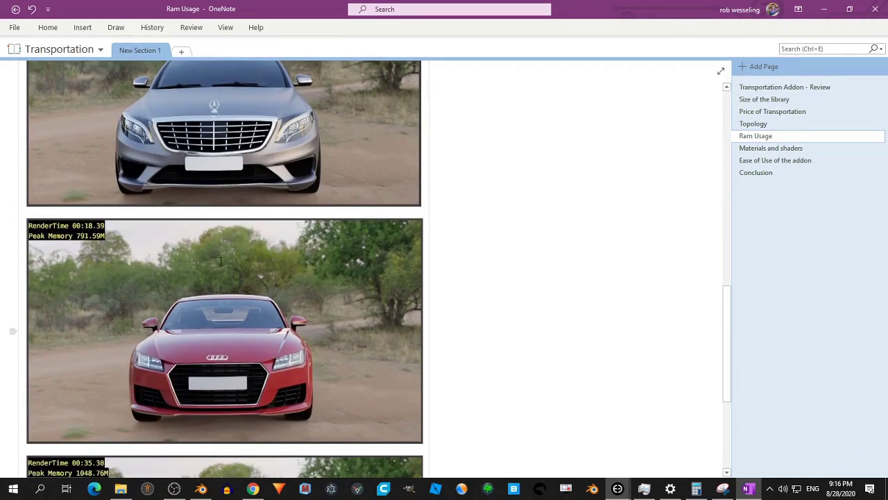
scroll(229, 260, down, 1)
scroll(267, 256, down, 5)
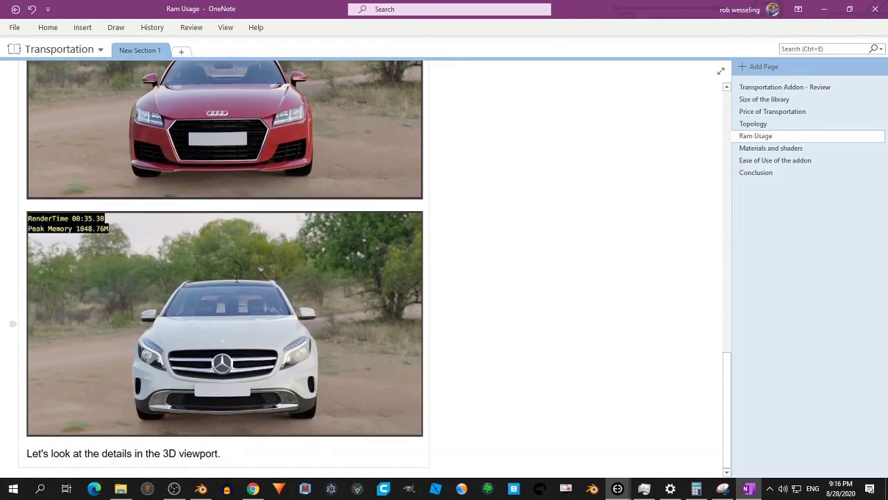
scroll(246, 285, up, 5)
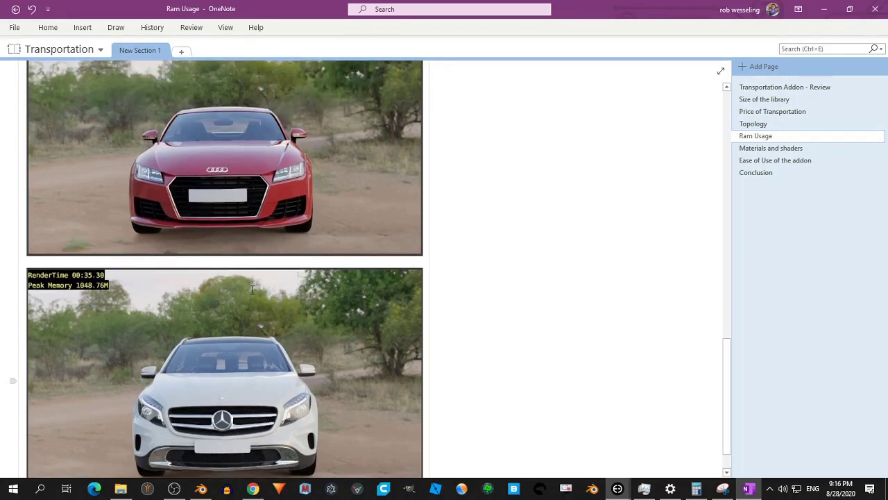
scroll(253, 288, up, 3)
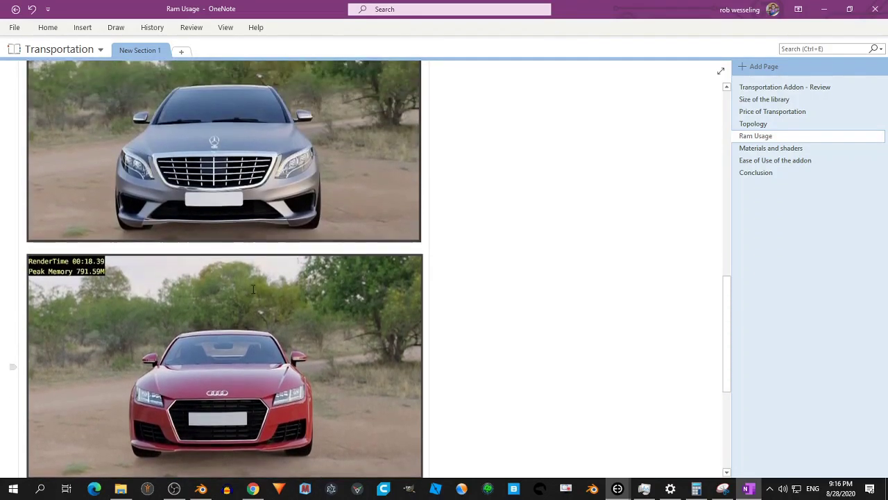
mouse_move(205, 492)
click(205, 492)
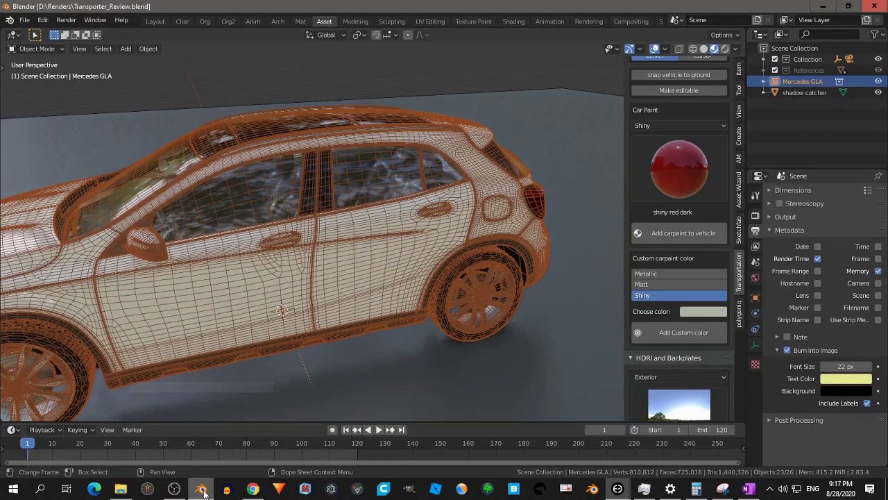
middle_drag(338, 305, 264, 256)
scroll(263, 250, up, 4)
middle_drag(238, 211, 361, 189)
middle_drag(478, 240, 441, 186)
middle_drag(355, 215, 340, 157)
scroll(422, 219, down, 5)
middle_drag(311, 228, 248, 201)
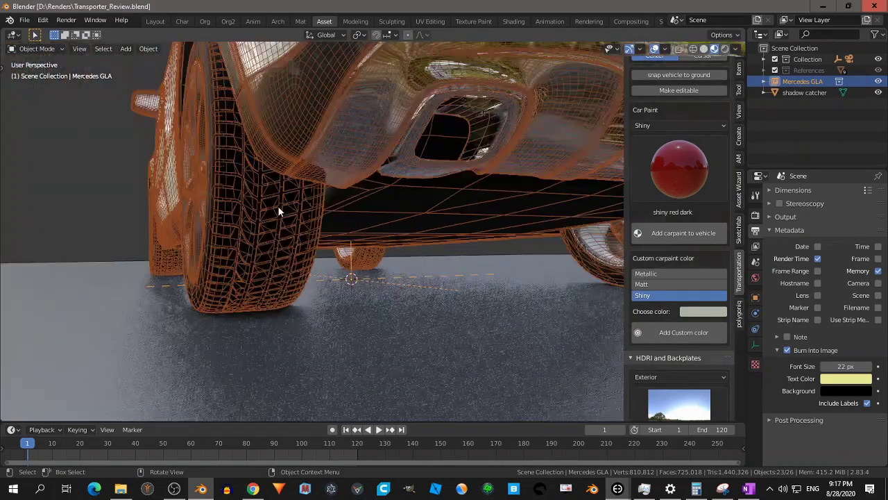
middle_drag(277, 205, 410, 258)
scroll(434, 224, down, 5)
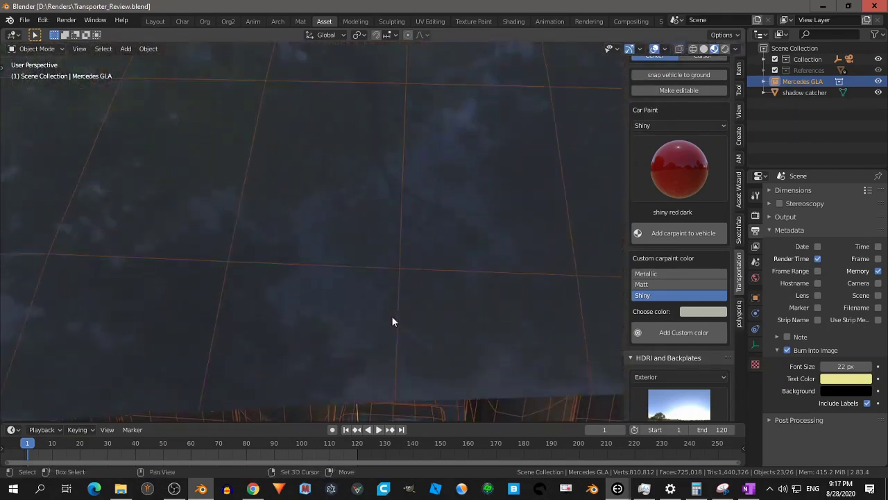
scroll(396, 308, up, 5)
mouse_move(412, 280)
middle_down()
mouse_move(412, 269)
mouse_move(384, 286)
mouse_move(323, 286)
mouse_move(259, 255)
mouse_move(338, 260)
mouse_move(323, 270)
mouse_move(370, 252)
mouse_move(401, 275)
middle_up()
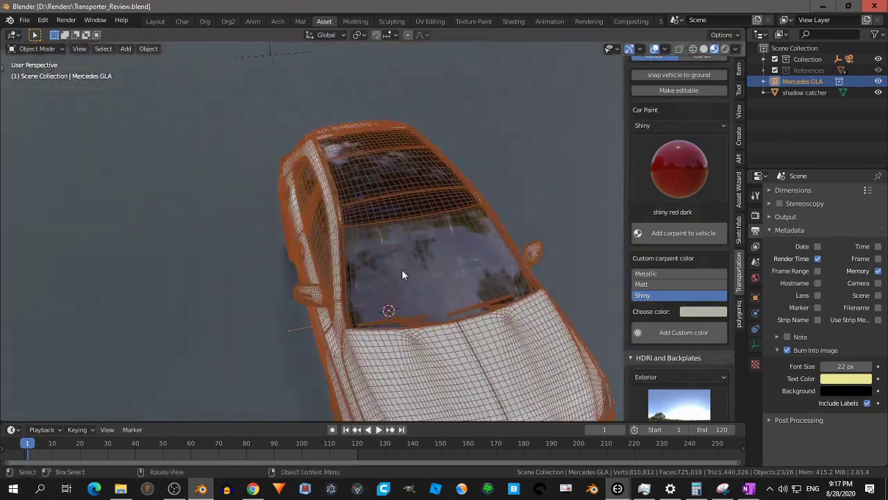
click(748, 489)
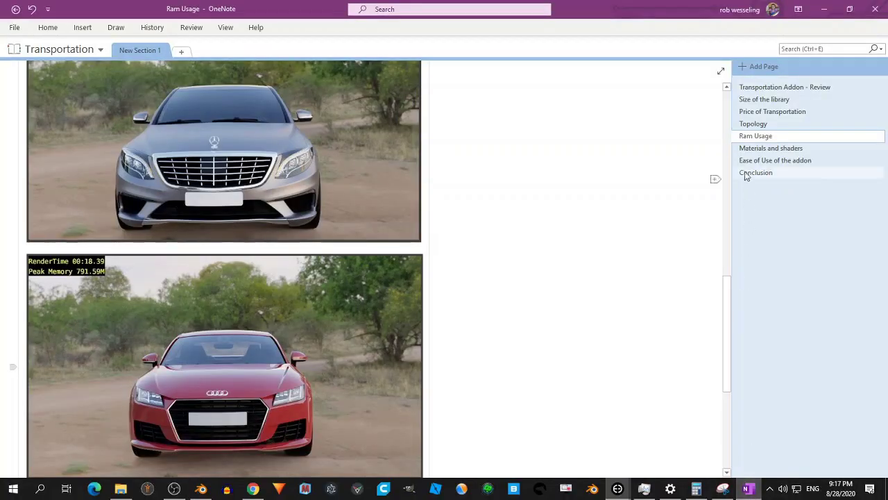
Open Materials and shaders and scroll to the Car Paint 'shiny red dark' screenshot
click(756, 148)
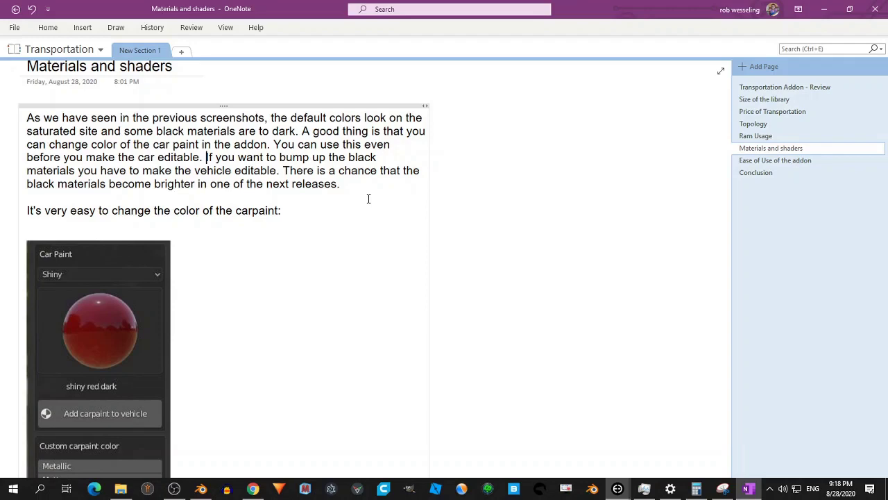
scroll(208, 200, down, 4)
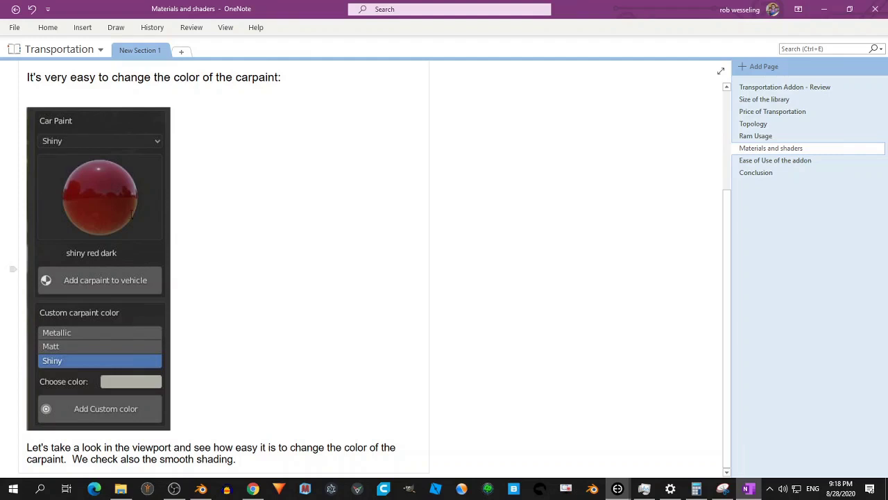
In Blender, apply the Shiny 'shiny red dark' car paint to the Mercedes GLA body
click(202, 488)
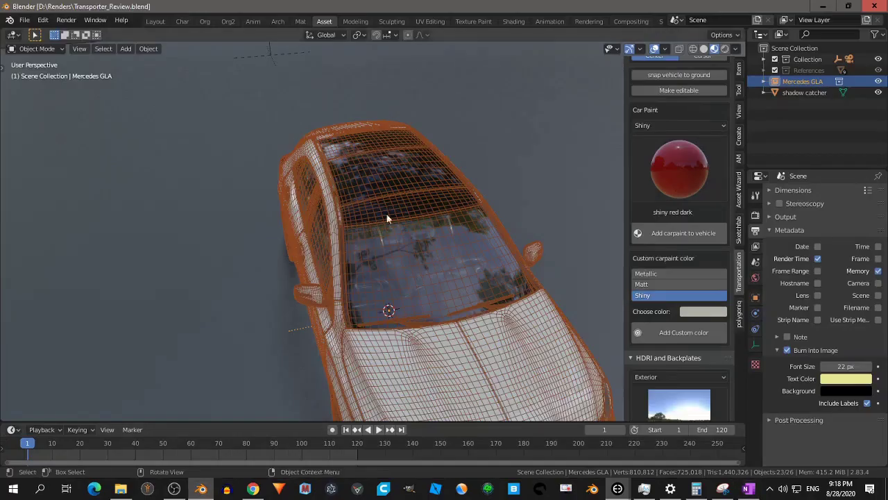
mouse_move(522, 204)
middle_down()
mouse_move(423, 195)
mouse_move(454, 157)
middle_up()
click(657, 125)
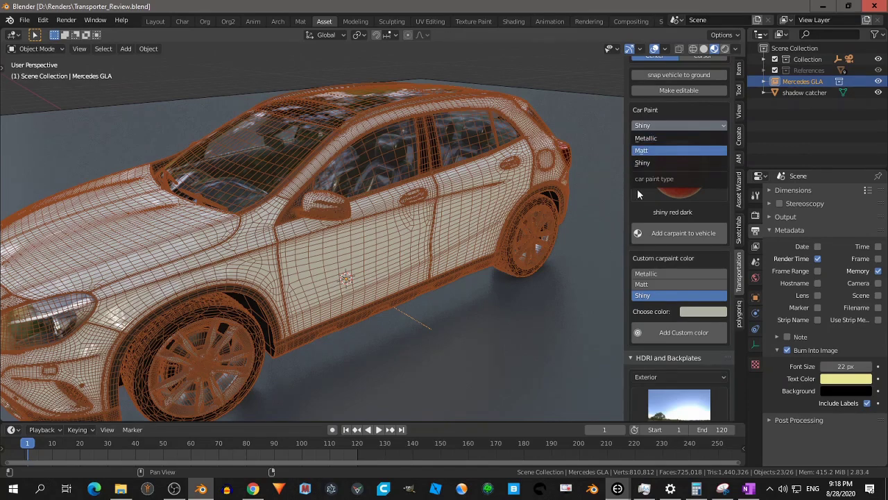
click(652, 162)
scroll(679, 208, down, 2)
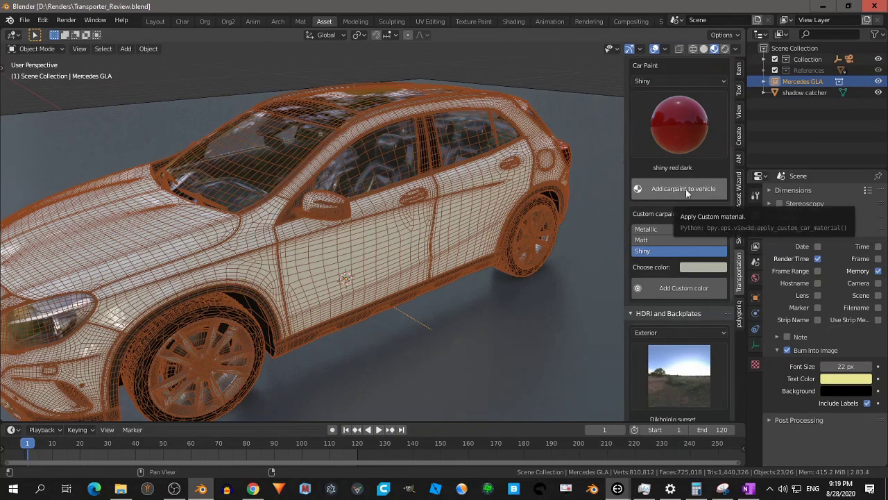
click(685, 189)
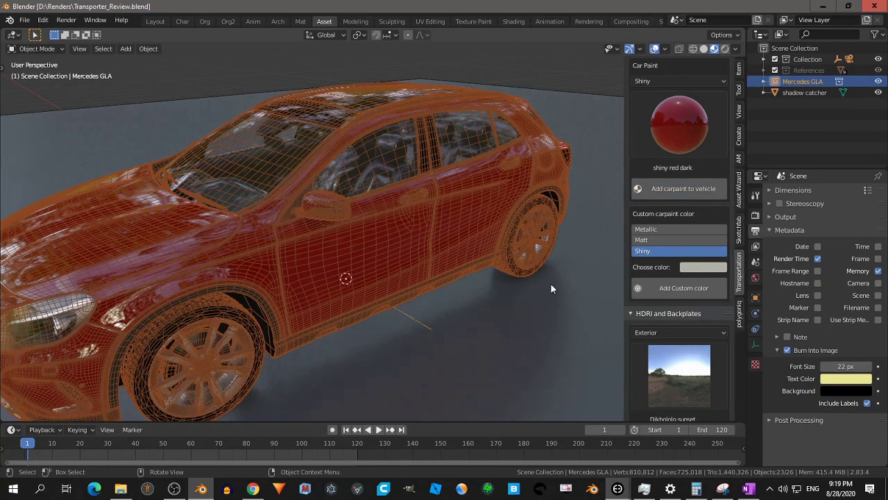
Mix a custom dark teal-blue in the HSV picker and apply it as the GLA's Shiny paint
click(697, 266)
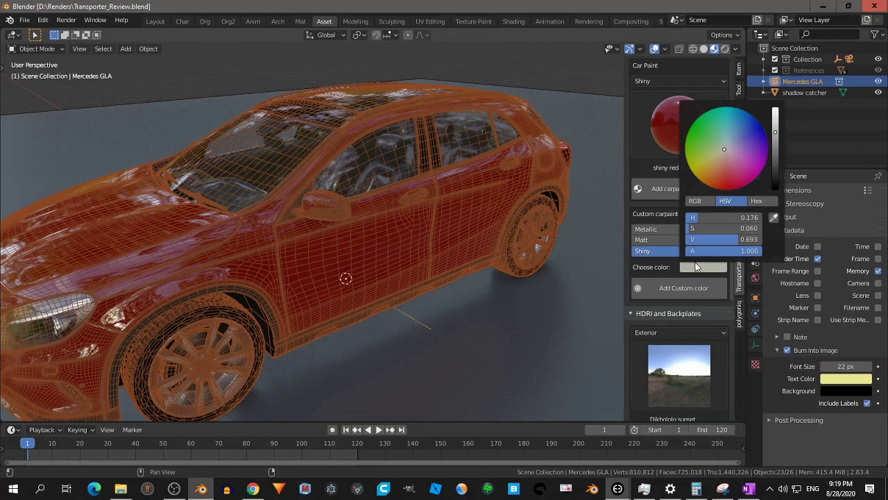
drag(707, 155, 738, 124)
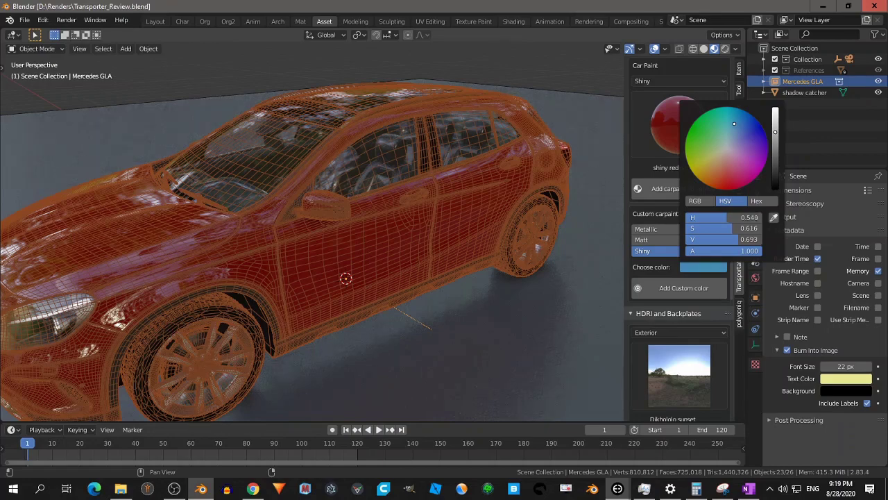
drag(775, 154, 775, 159)
click(733, 122)
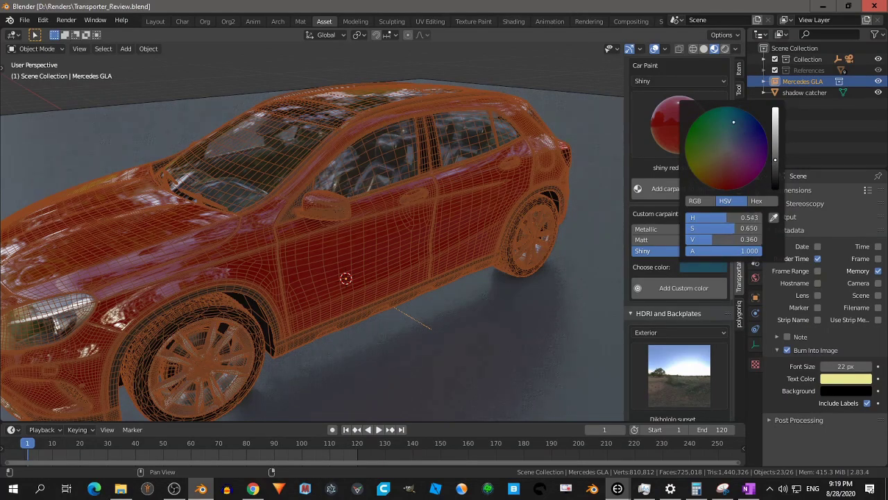
drag(734, 122, 735, 121)
drag(722, 228, 729, 227)
click(690, 287)
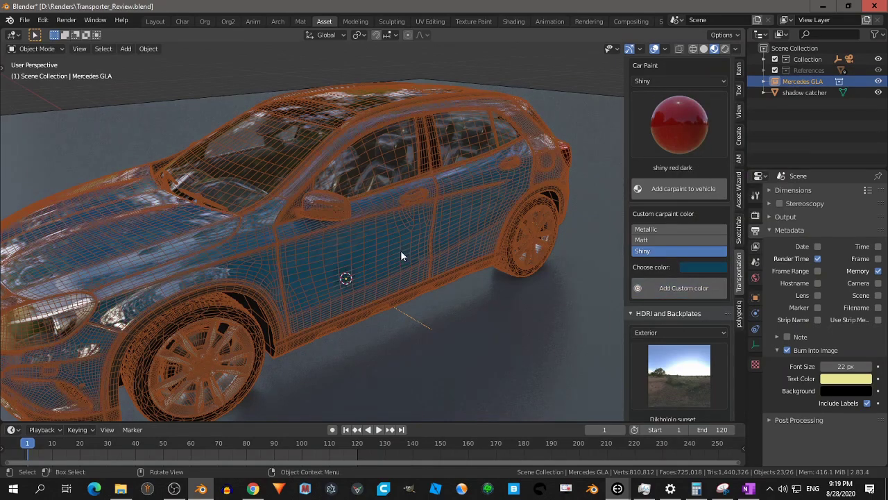
middle_drag(377, 265, 330, 244)
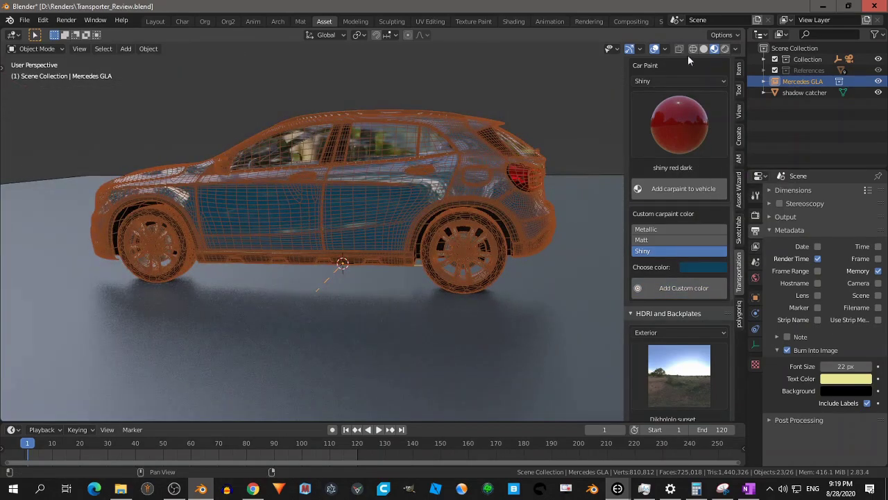
click(664, 49)
click(598, 249)
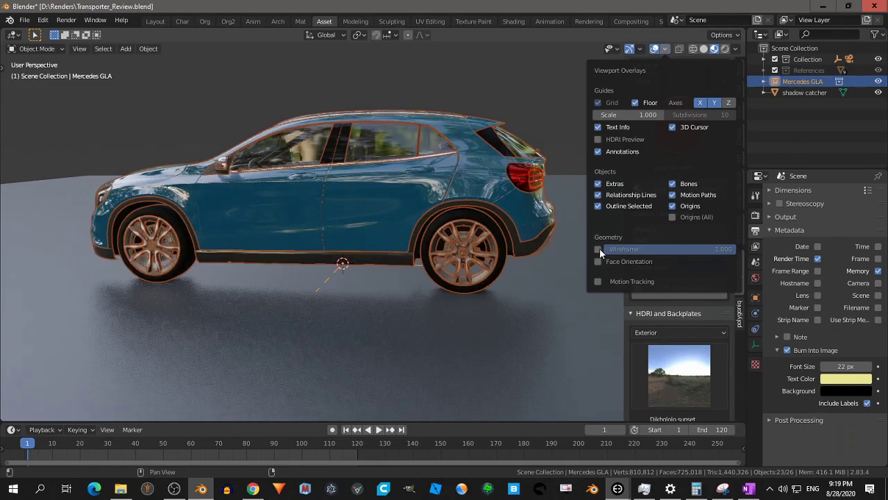
middle_drag(449, 214, 503, 221)
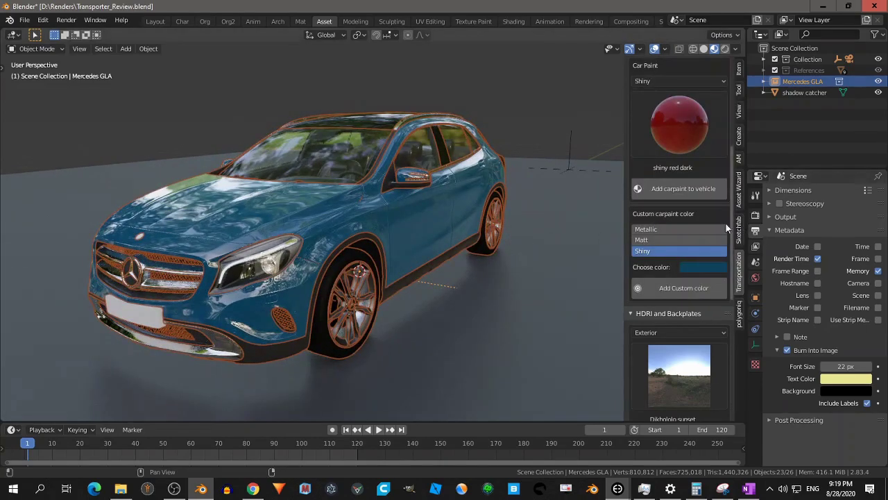
middle_drag(309, 212, 365, 222)
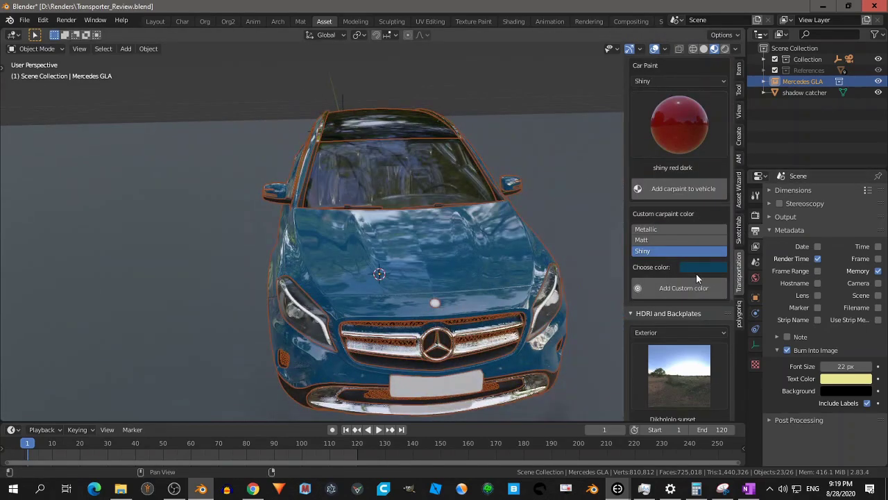
click(699, 270)
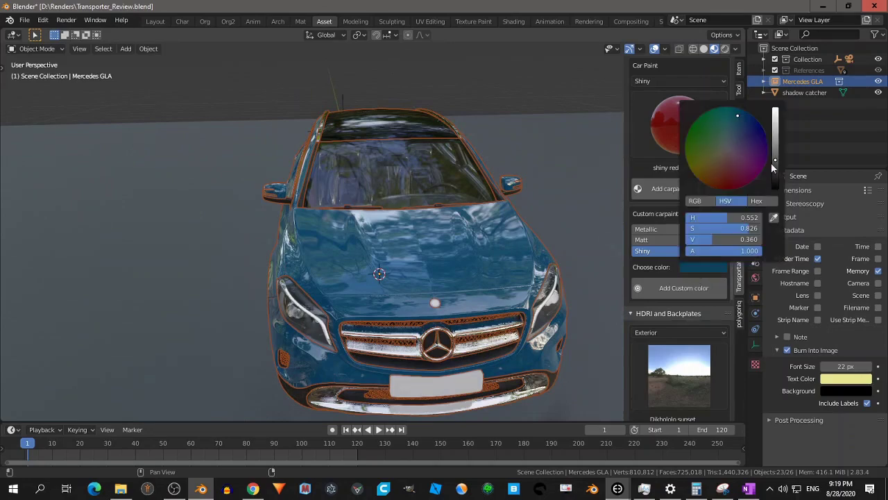
drag(773, 161, 773, 173)
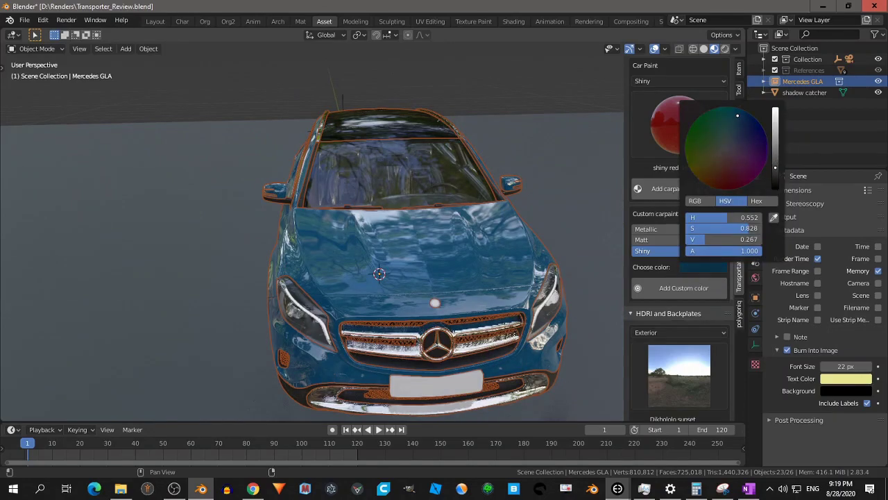
click(683, 283)
mouse_move(525, 271)
middle_down()
mouse_move(515, 281)
mouse_move(386, 269)
middle_up()
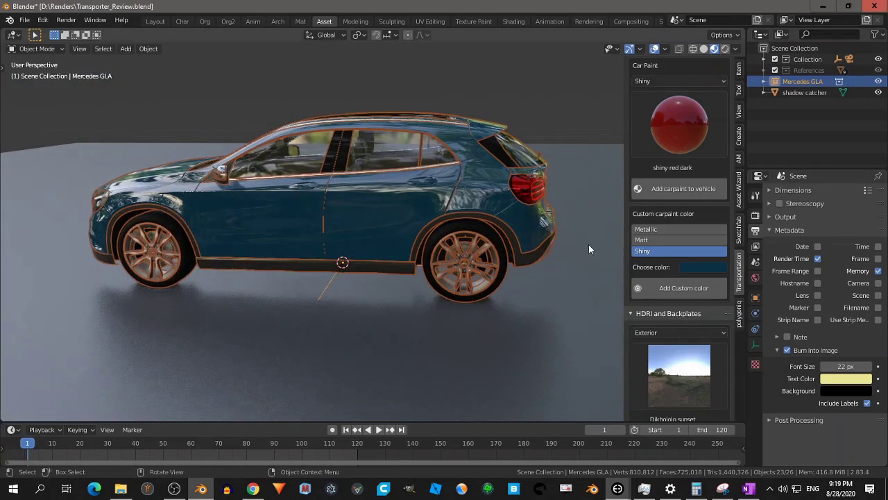
middle_drag(539, 269, 518, 310)
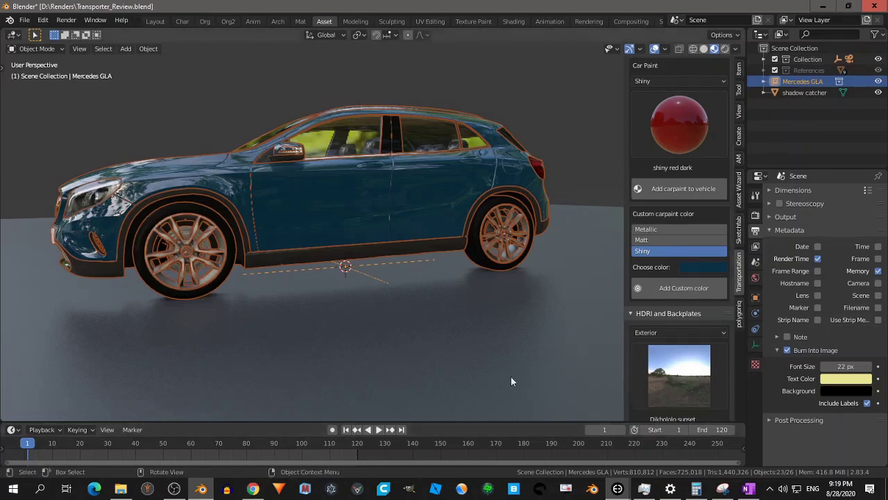
scroll(530, 248, up, 5)
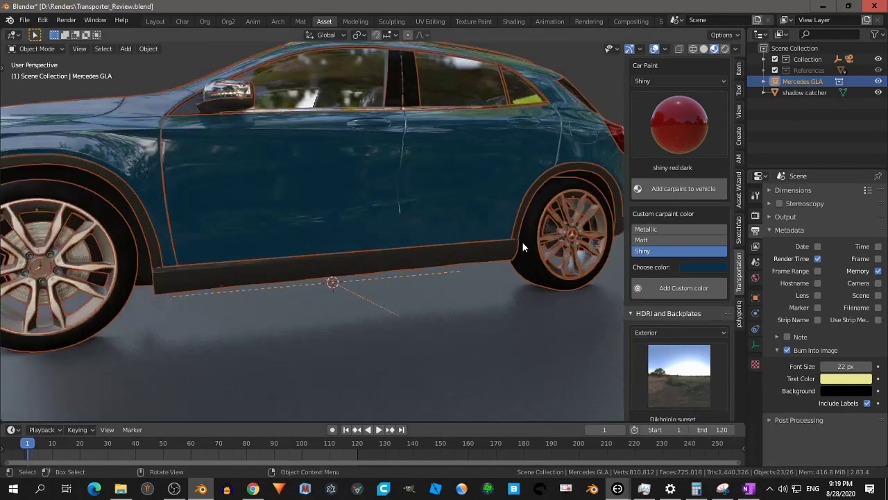
middle_drag(471, 243, 443, 206)
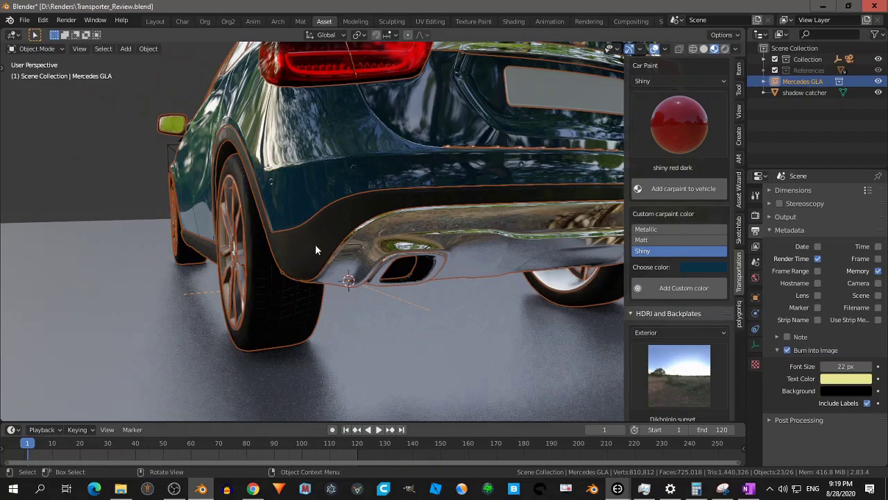
middle_drag(316, 245, 260, 189)
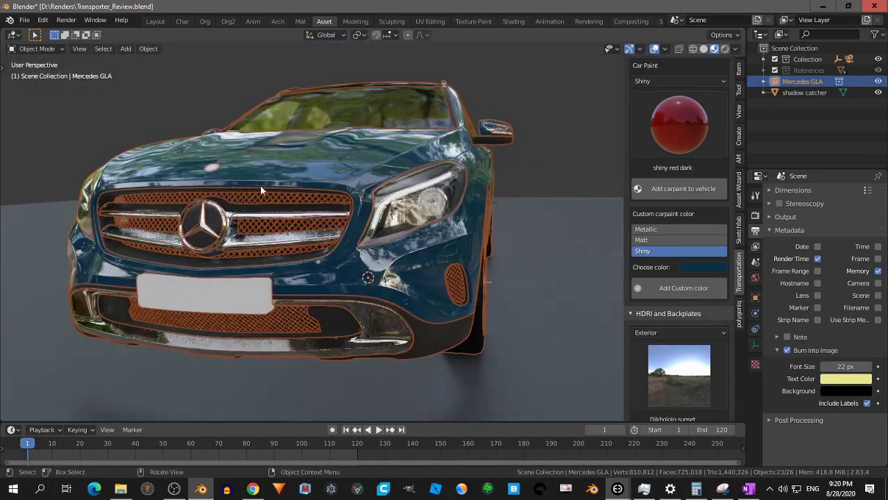
mouse_move(314, 210)
middle_down()
mouse_move(373, 220)
mouse_move(331, 212)
mouse_move(309, 222)
middle_up()
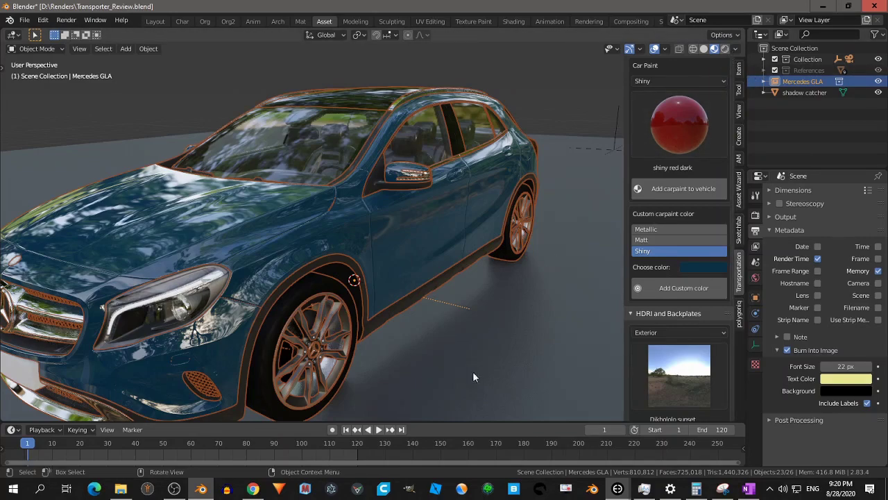
Return to OneNote and open the 'Ease of Use of the addon' page
click(744, 490)
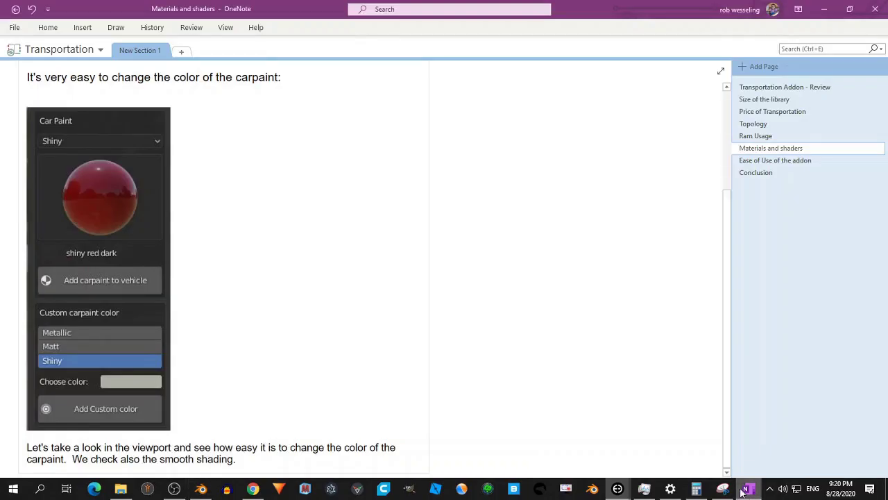
scroll(534, 345, down, 1)
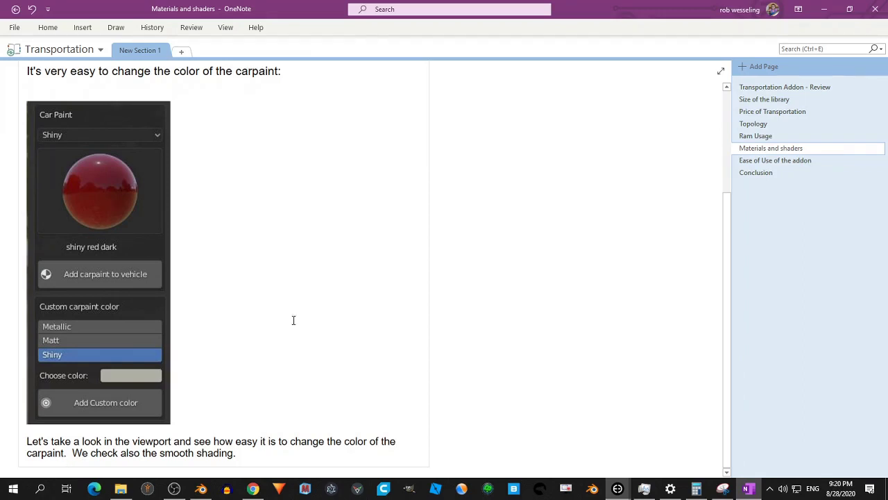
click(776, 161)
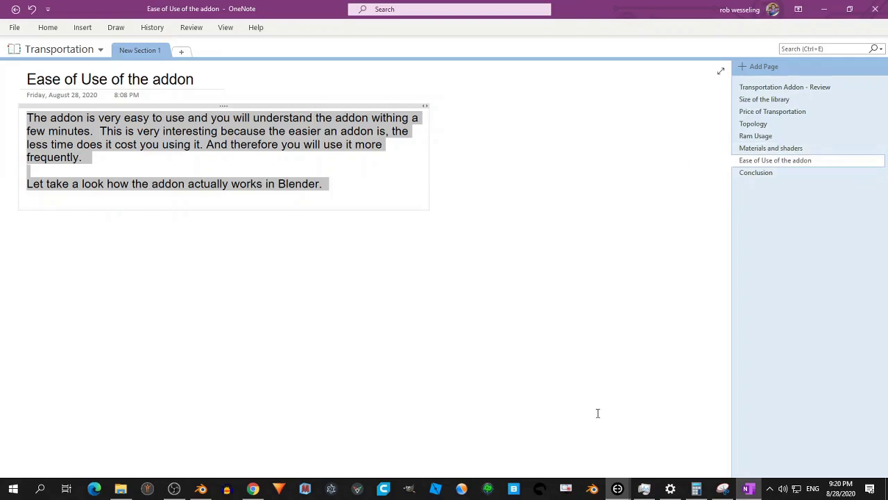
Back in Blender, expand the Car models section of the Transportation sidebar tab
click(197, 487)
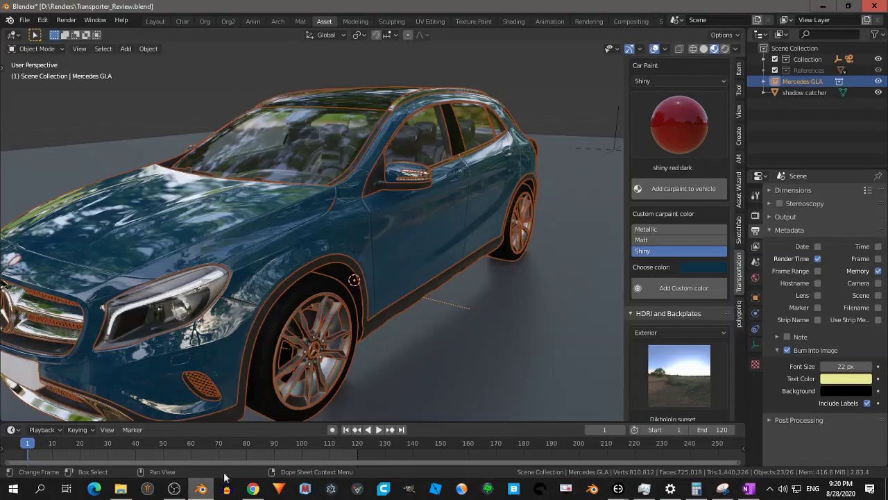
scroll(682, 117, up, 5)
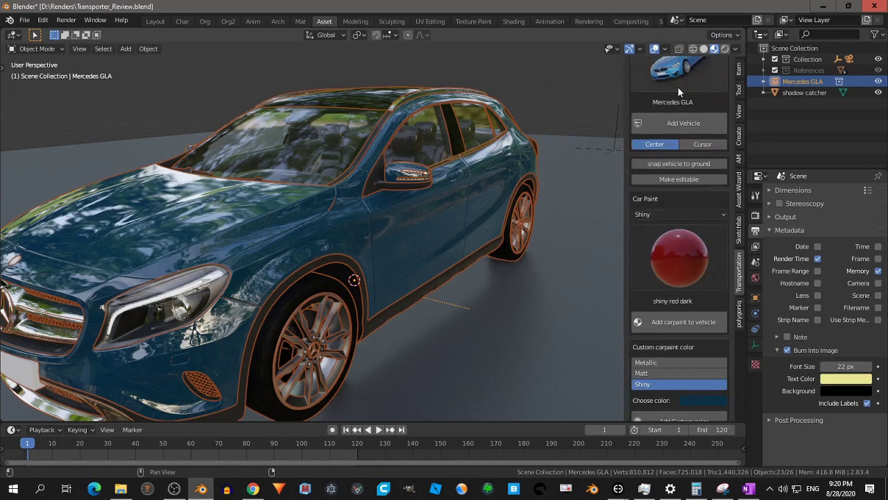
scroll(677, 86, up, 2)
click(632, 63)
click(633, 76)
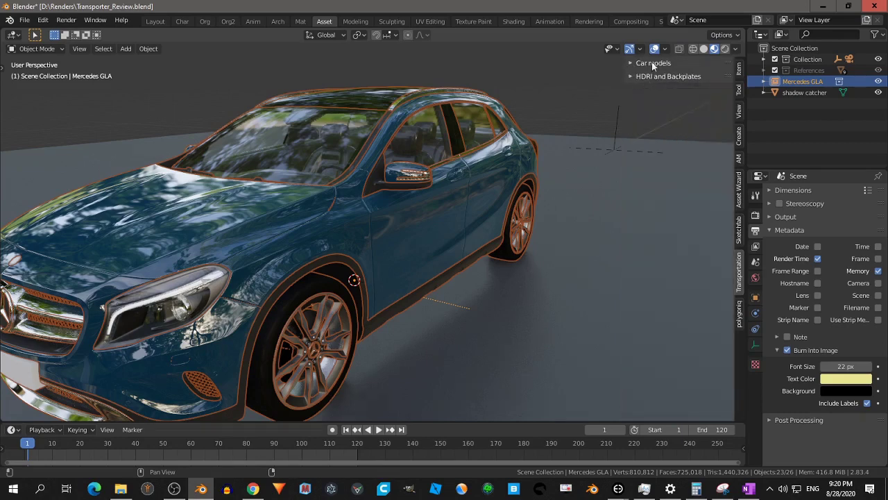
click(633, 63)
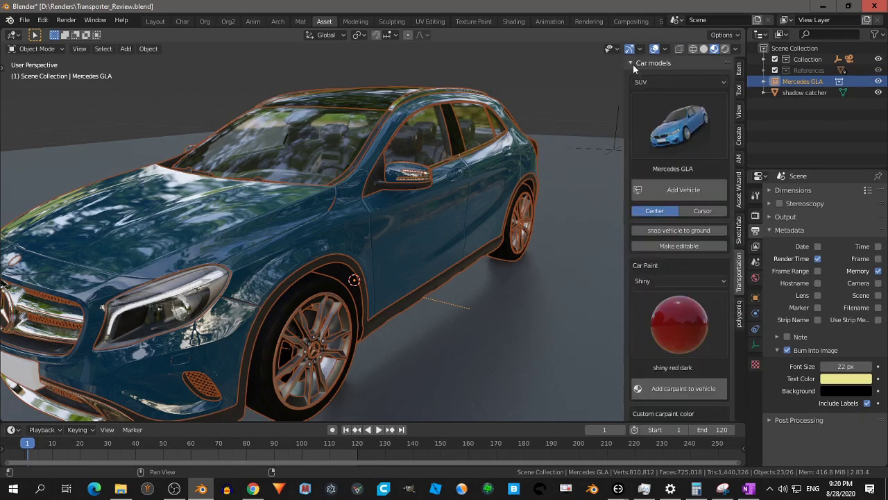
Browse the 4x4, Bicycle, Classic and Motorbike vehicle categories and their models
click(667, 85)
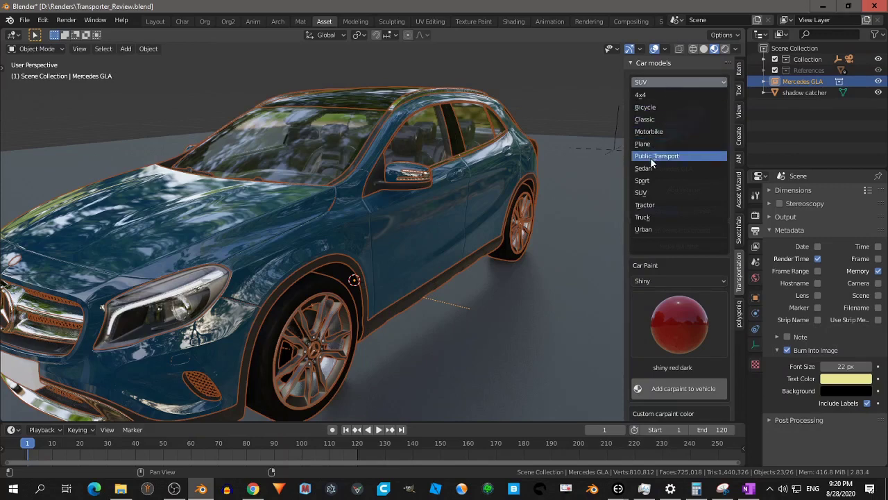
click(652, 94)
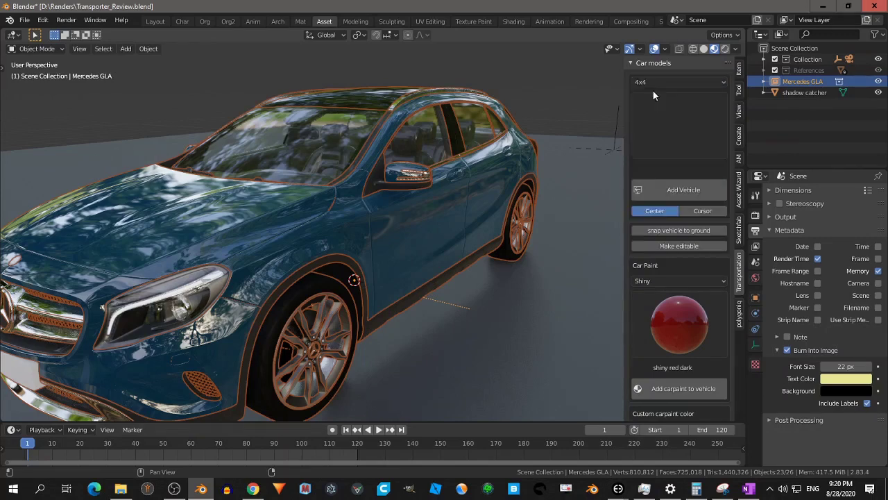
click(667, 109)
click(655, 82)
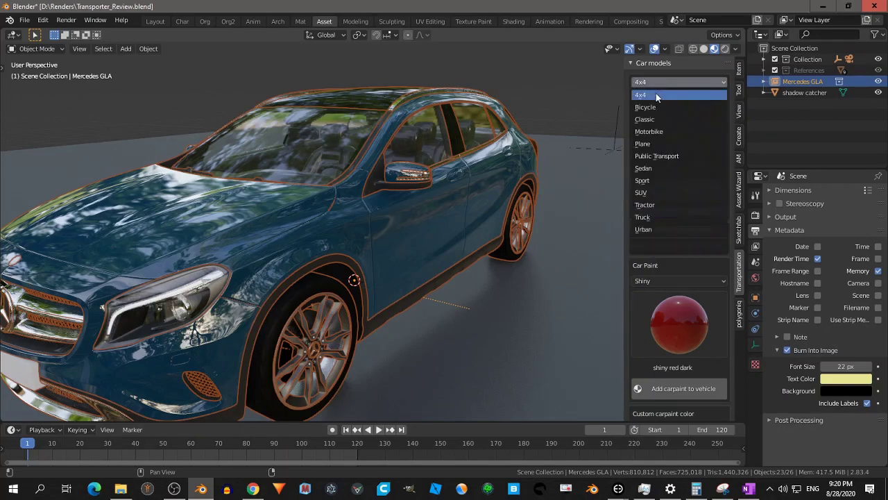
click(653, 107)
click(664, 111)
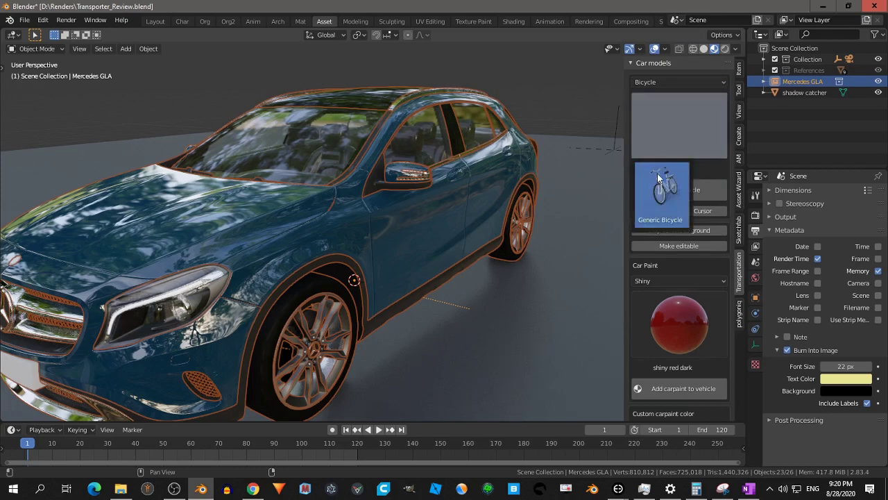
click(666, 82)
click(664, 120)
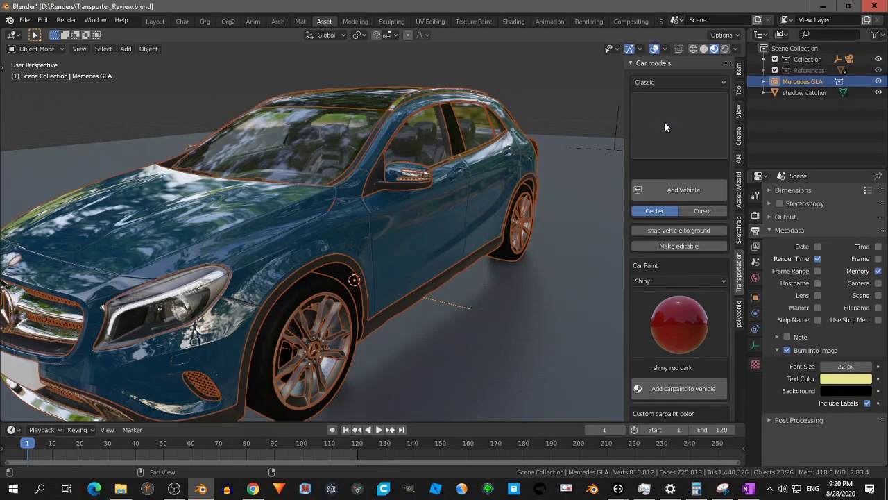
click(665, 115)
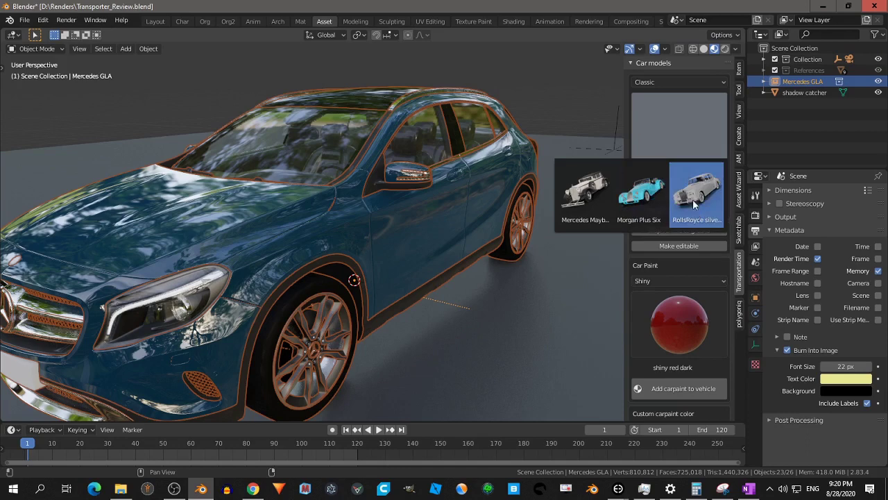
click(661, 82)
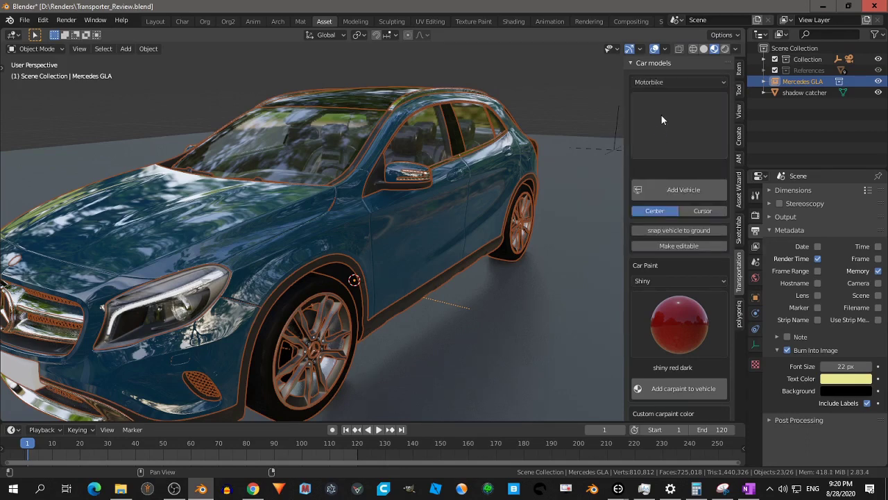
click(661, 119)
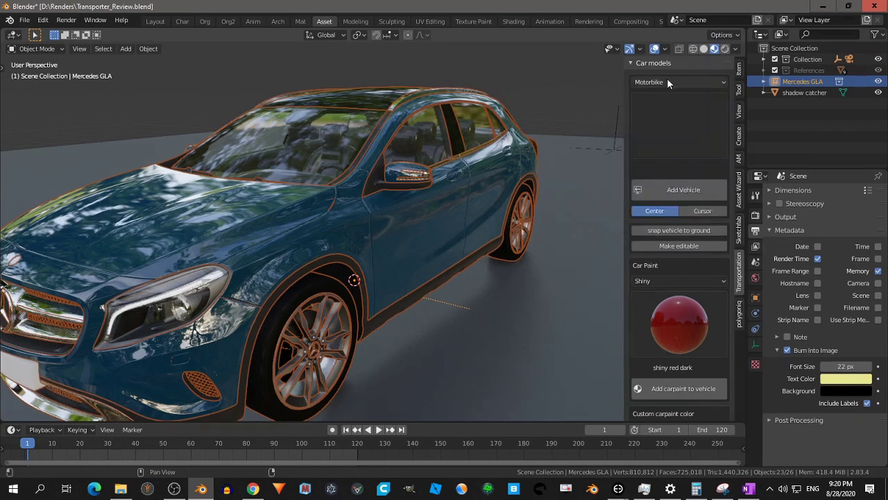
Browse the Plane and Public Transport categories, then settle on the SUV models
click(668, 82)
click(658, 144)
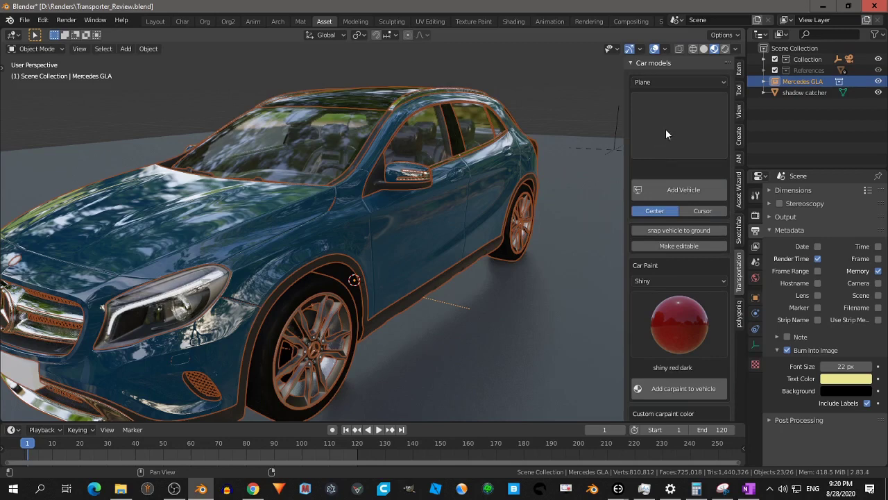
click(659, 124)
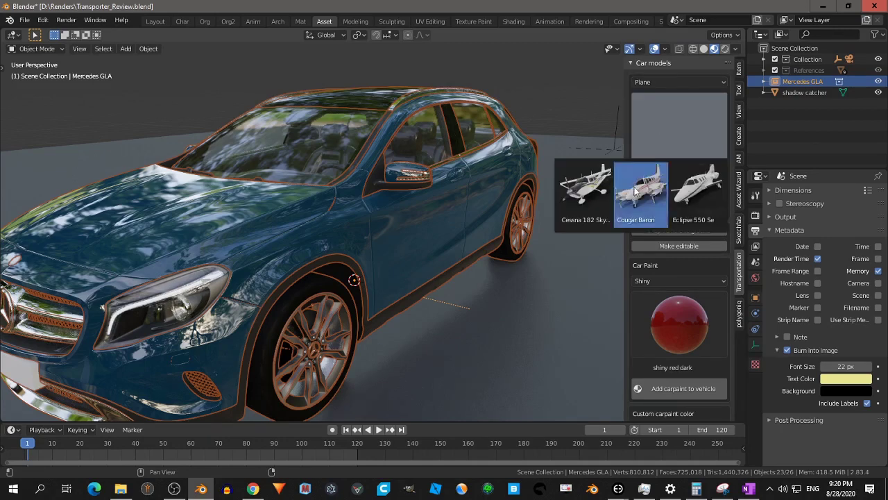
click(662, 79)
click(656, 152)
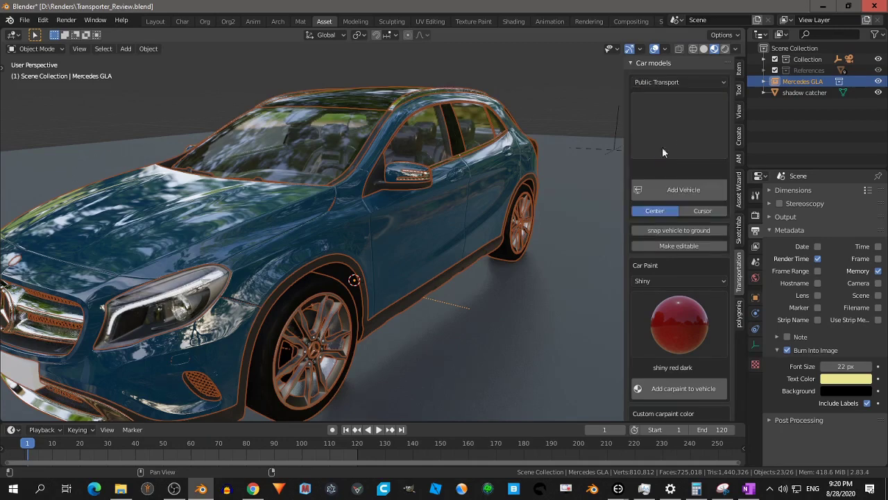
click(665, 142)
click(656, 82)
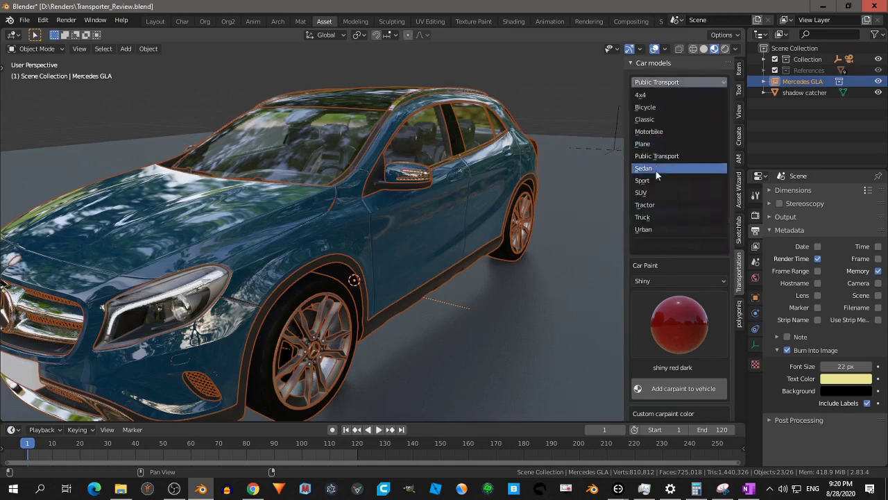
click(649, 193)
click(669, 125)
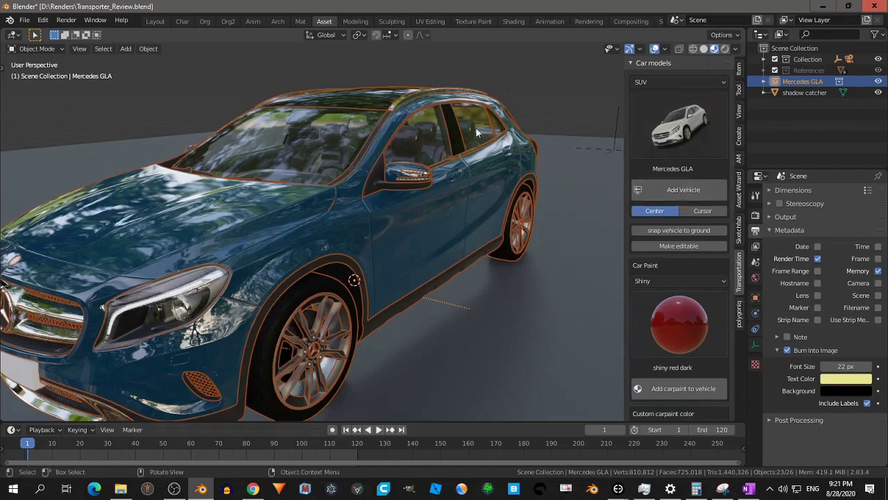
scroll(448, 277, down, 5)
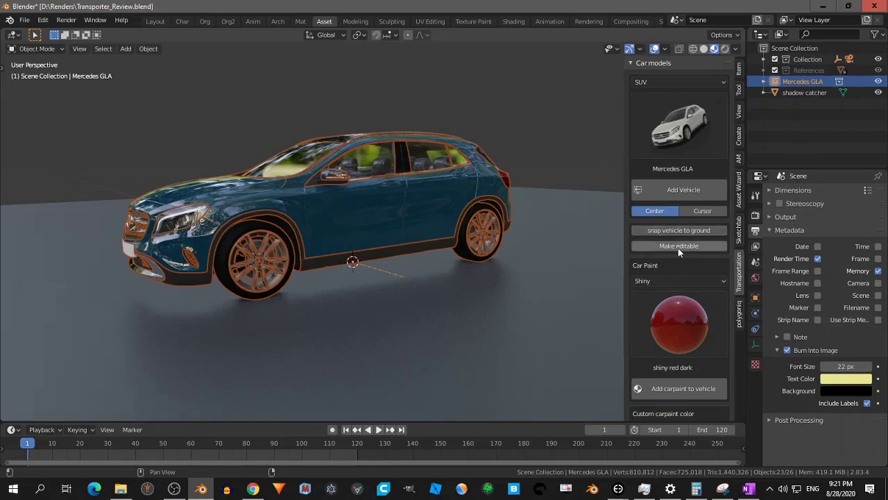
middle_drag(363, 215, 333, 209)
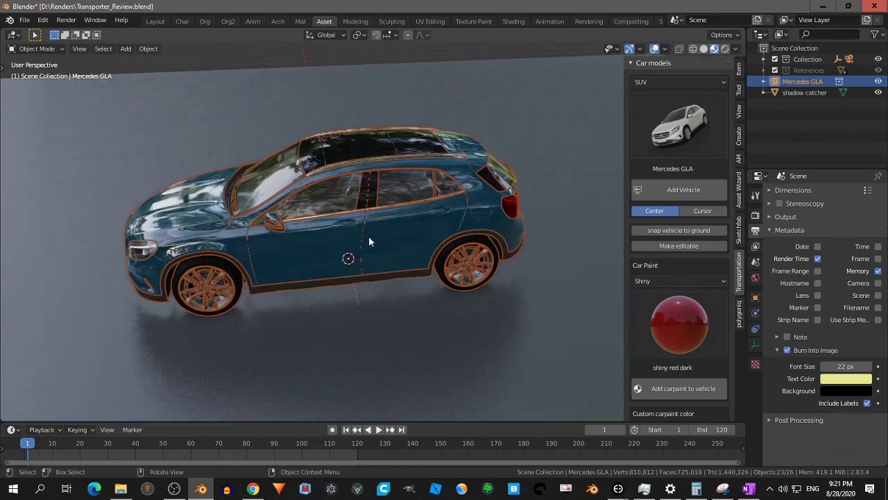
key(shift+d)
Place linked Mercedes GLA copies along the X axis to form a row of cars
key(x)
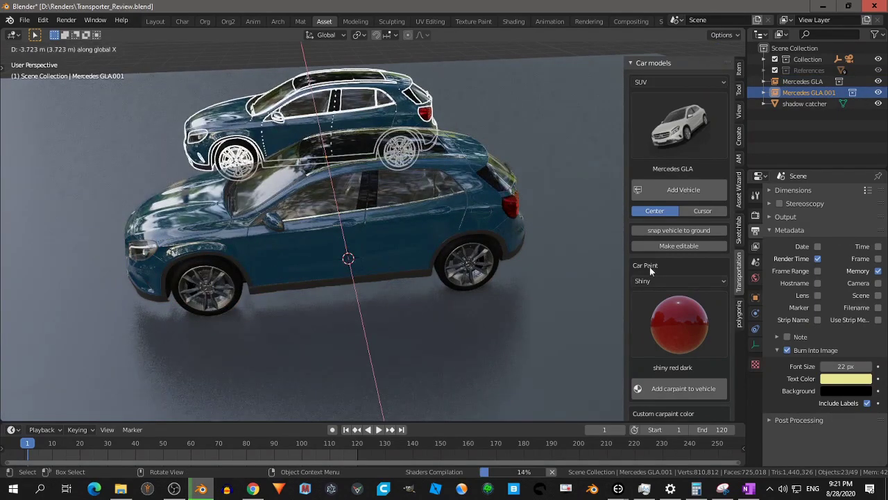
click(650, 267)
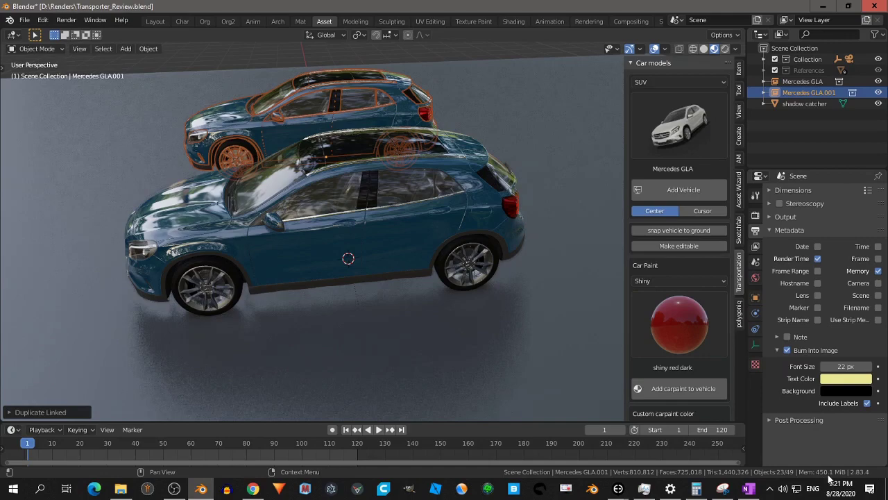
middle_drag(446, 337, 458, 318)
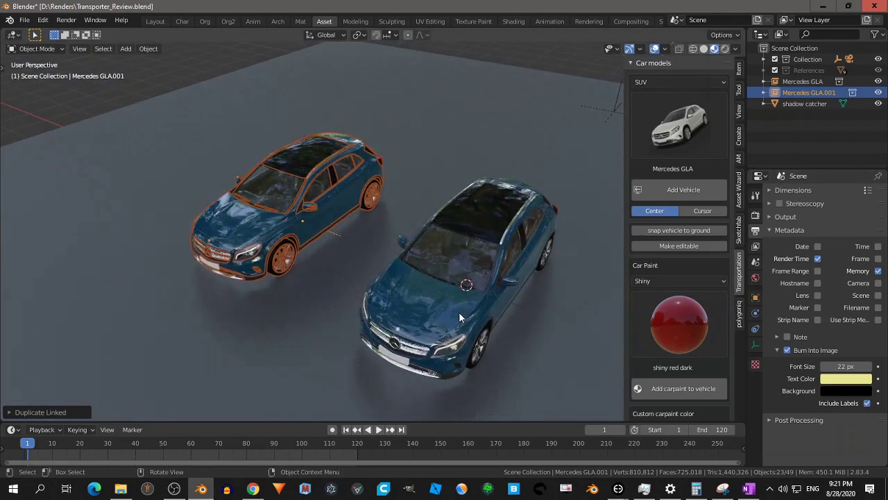
key(alt+d)
key(x)
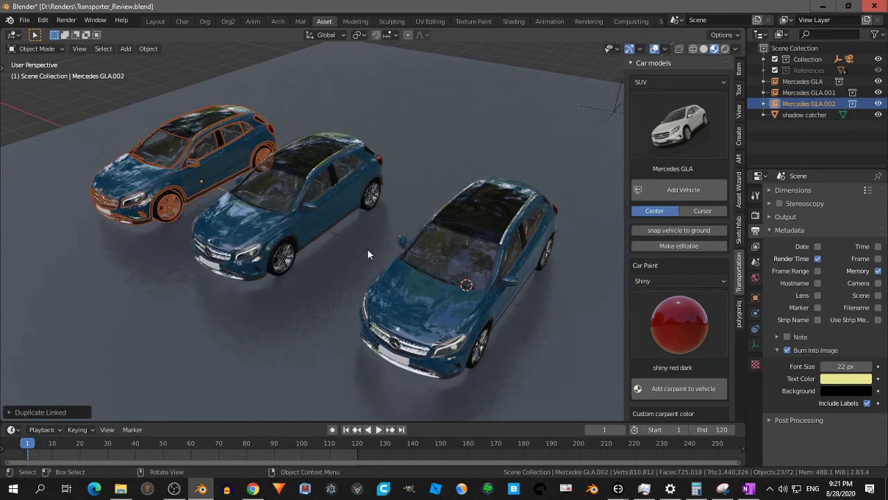
click(367, 248)
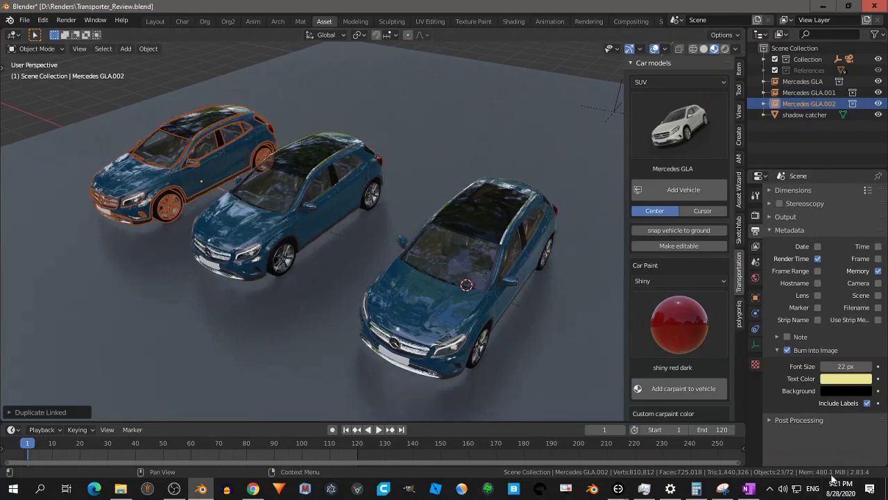
key(alt+d)
key(x)
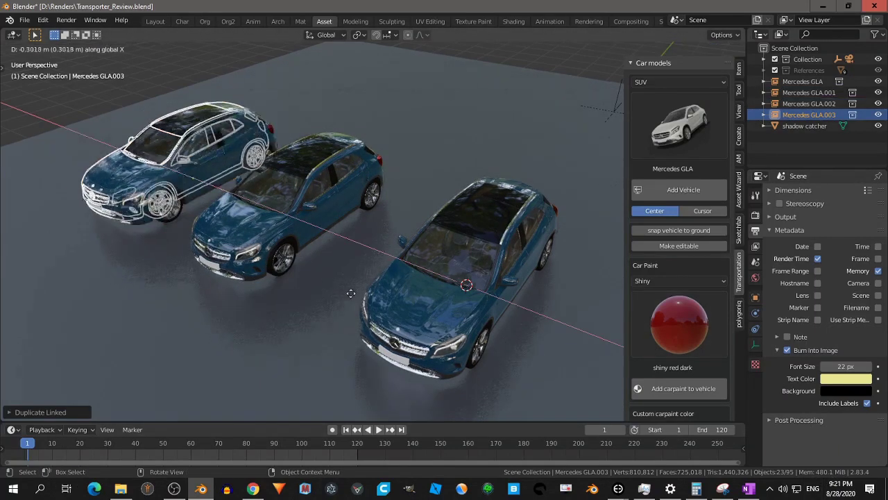
click(329, 255)
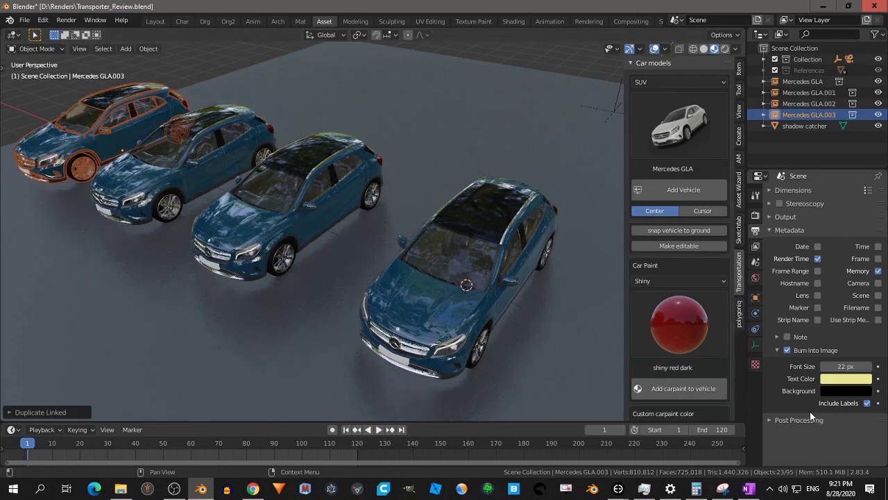
Add two more linked copies behind the row, the last moved further back along Y
scroll(383, 258, down, 3)
middle_drag(383, 258, 338, 250)
scroll(411, 242, up, 5)
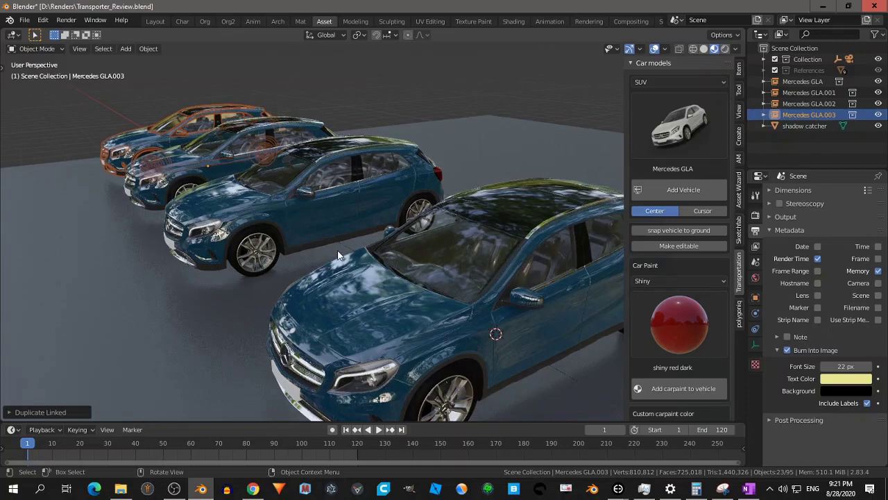
key(alt+d)
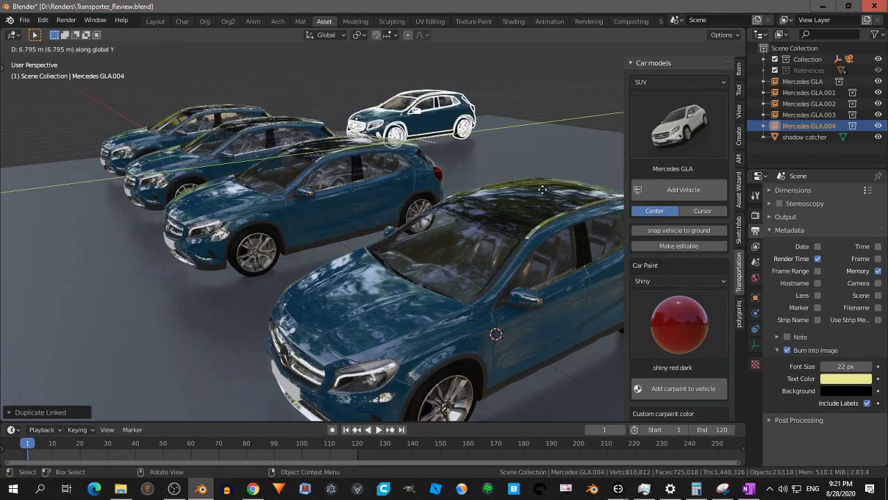
click(533, 192)
scroll(514, 210, up, 2)
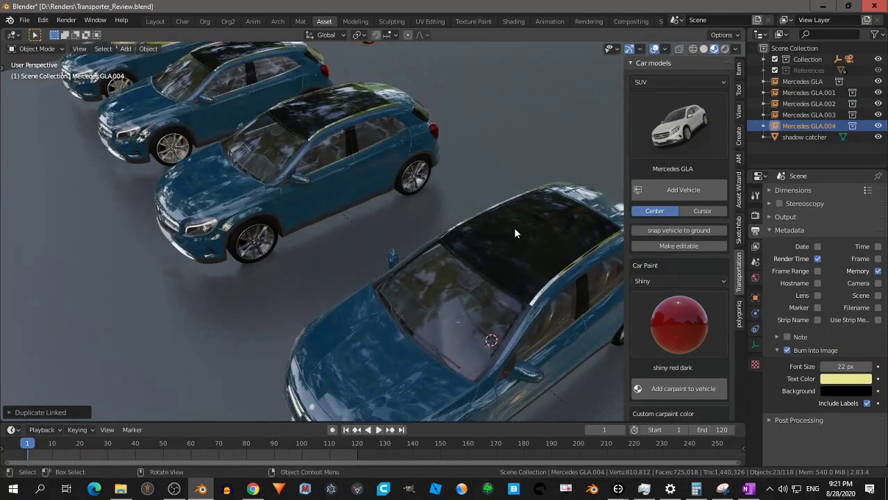
scroll(514, 226, down, 4)
middle_drag(533, 204, 474, 264)
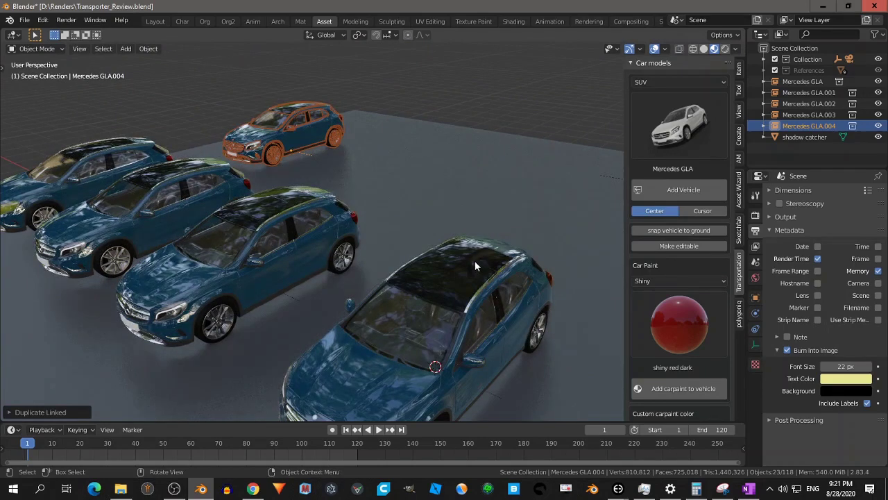
key(alt+d)
key(y)
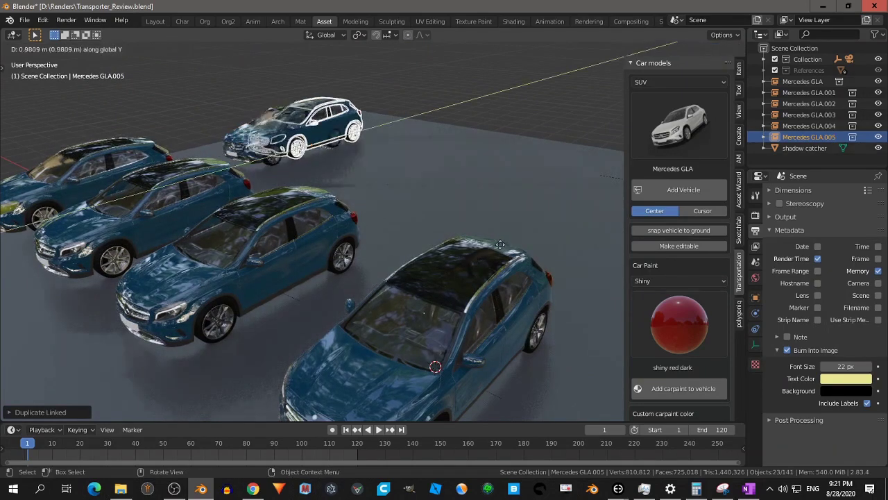
click(557, 205)
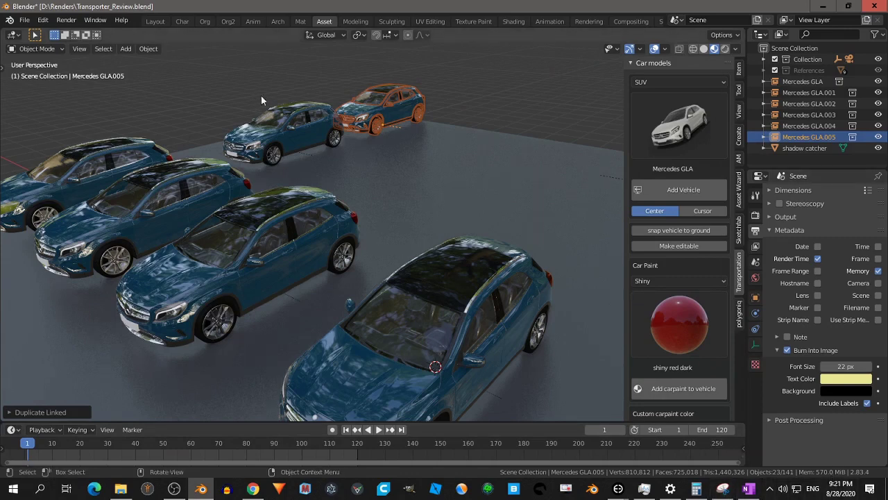
click(375, 109)
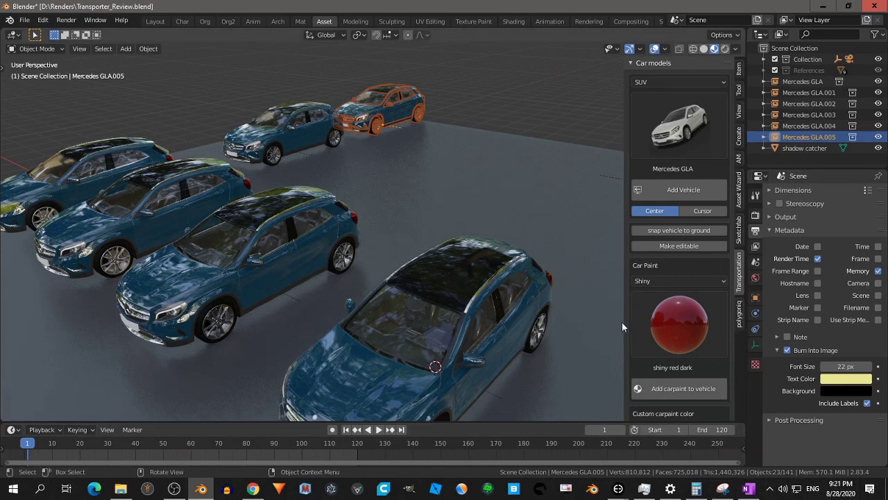
Choose dark green in the Custom carpaint color picker and apply it as Shiny paint to the cars
scroll(660, 344, down, 3)
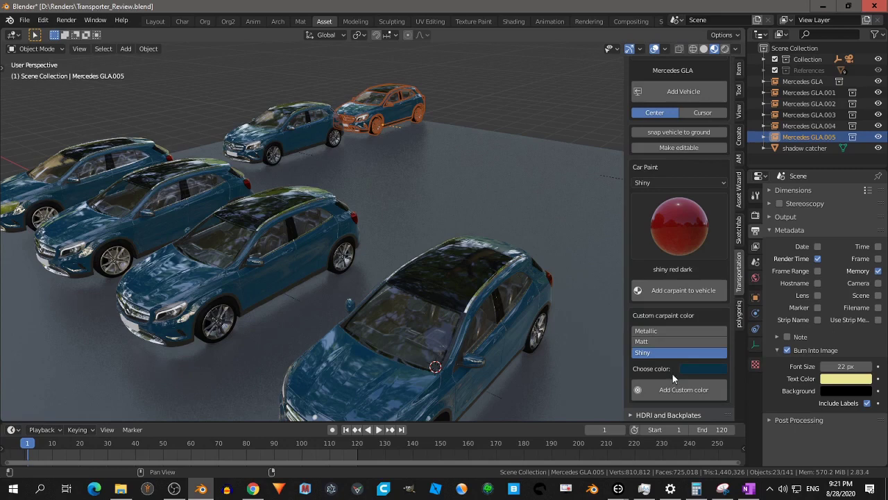
click(696, 368)
drag(717, 238, 702, 231)
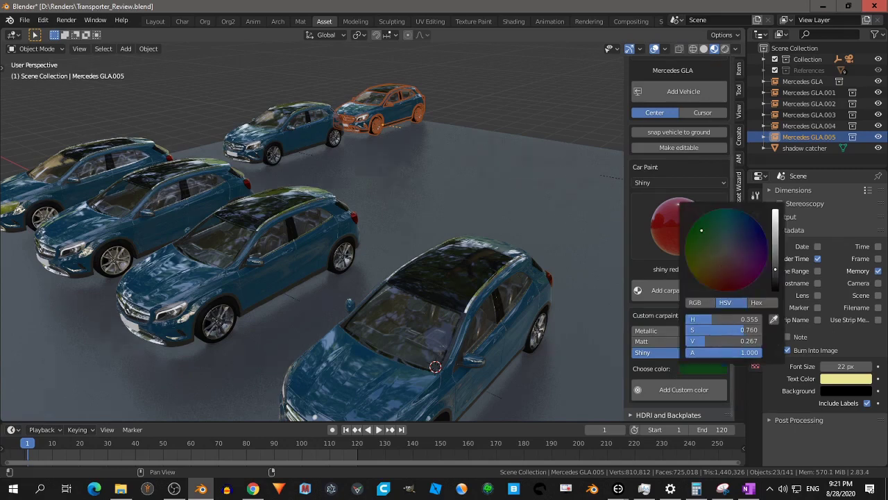
click(682, 390)
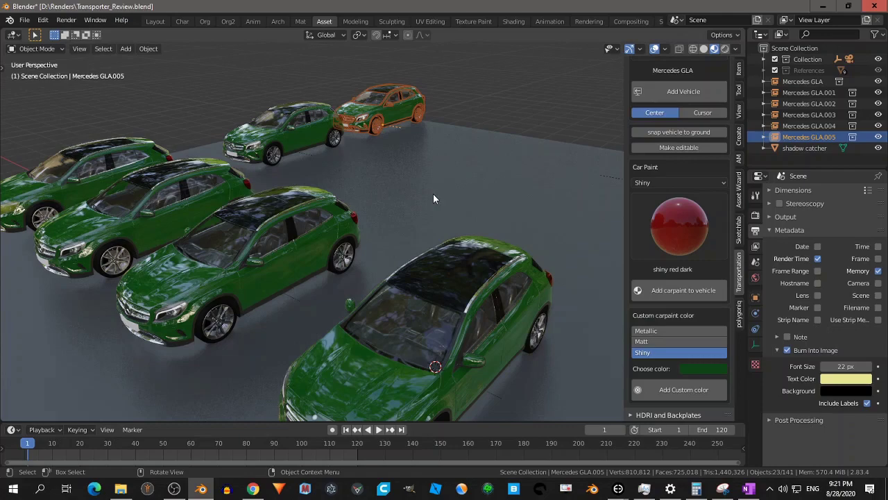
middle_drag(433, 199, 394, 157)
scroll(394, 159, down, 3)
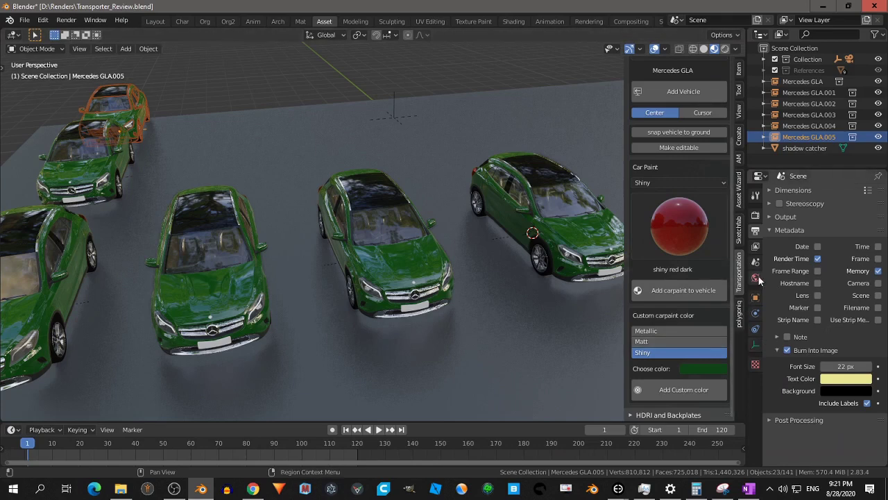
Select the shadow catcher ground plane and show its material and link options in Properties
click(417, 256)
click(417, 256)
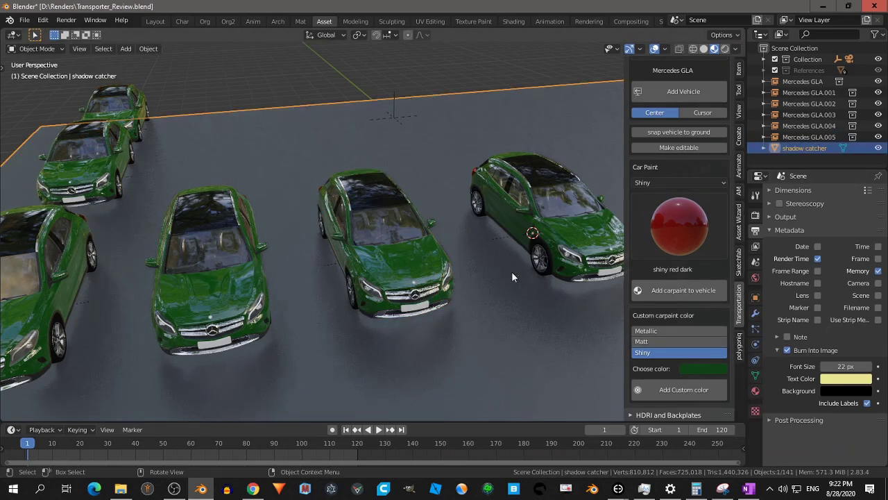
click(755, 391)
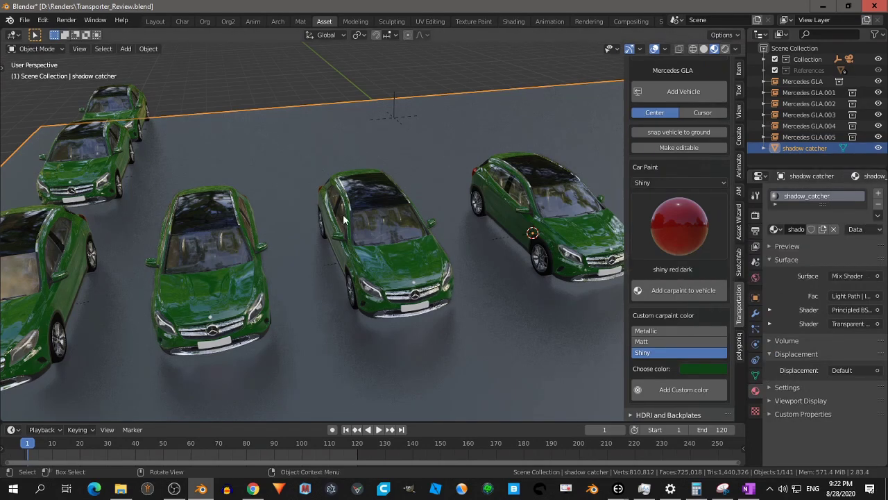
click(854, 228)
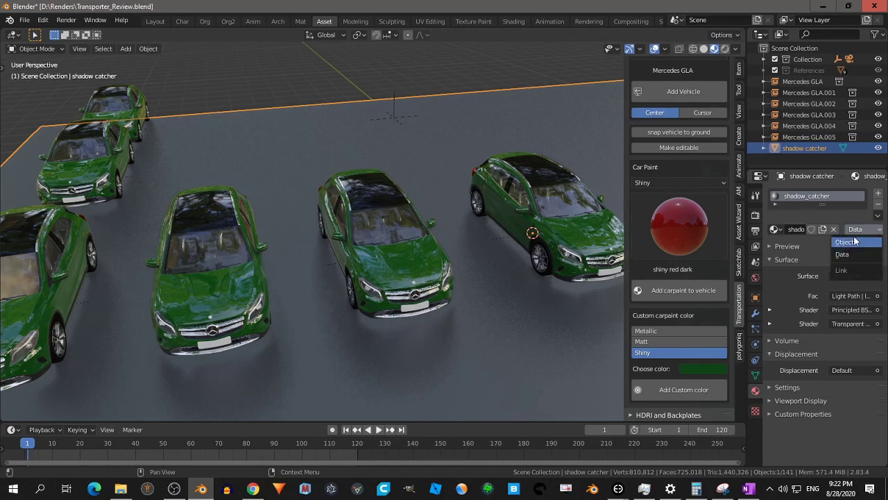
scroll(389, 168, down, 3)
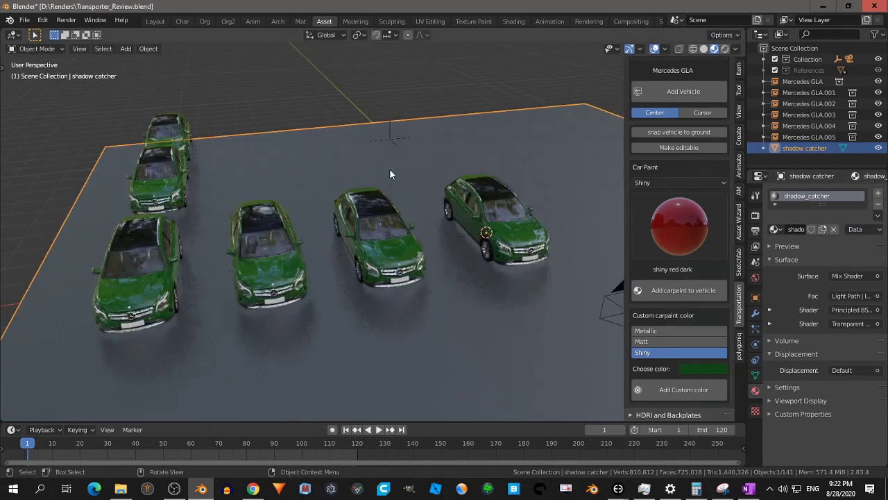
middle_drag(390, 169, 270, 168)
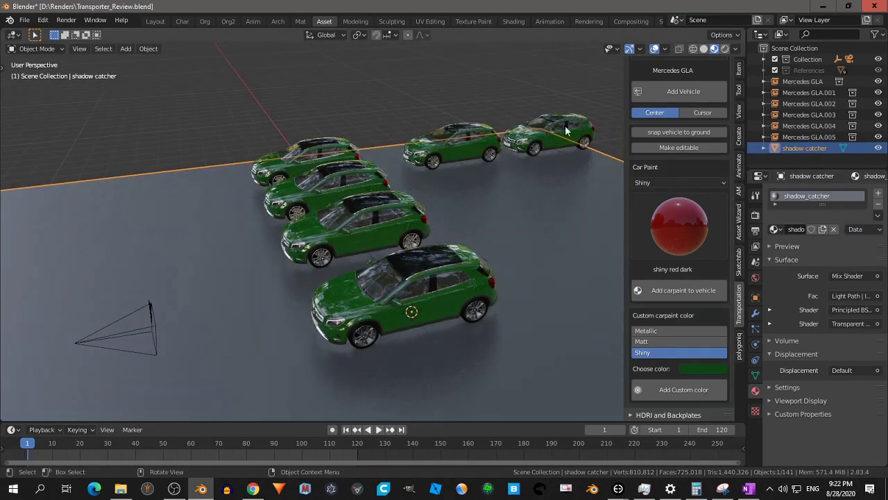
middle_drag(565, 130, 464, 160)
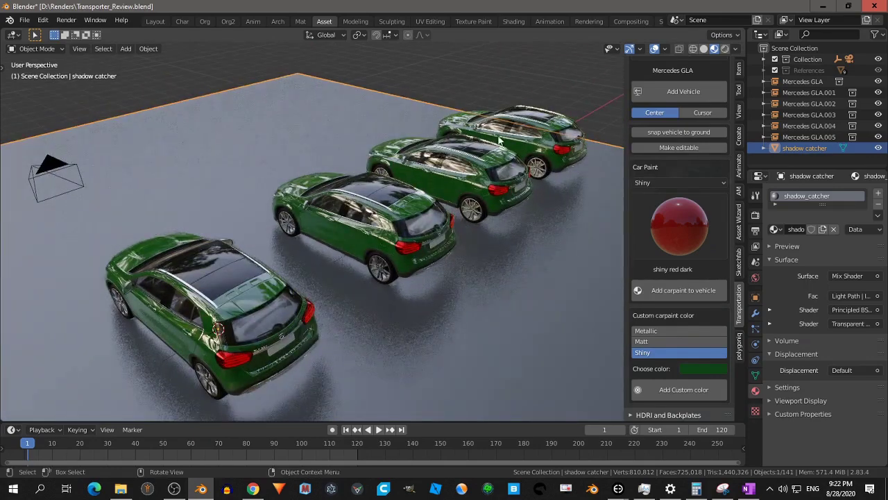
middle_drag(232, 269, 251, 281)
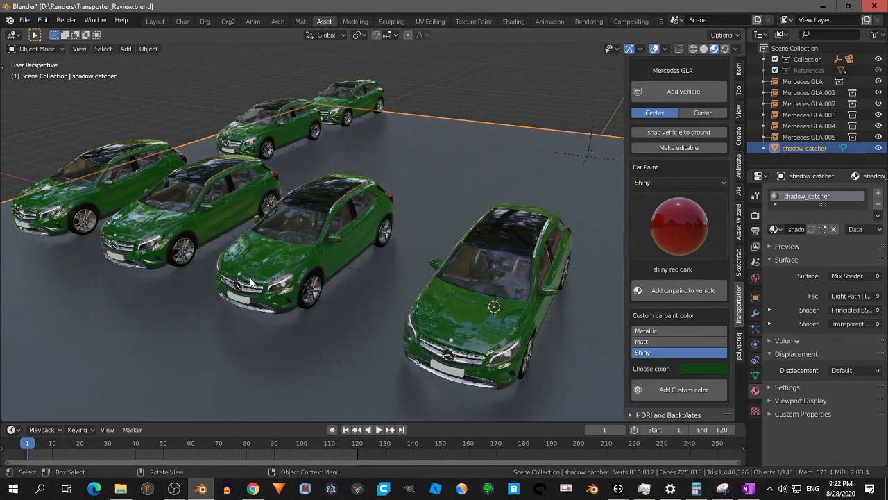
Switch to the OneNote review notes, select all the page text, and return to Blender
click(748, 488)
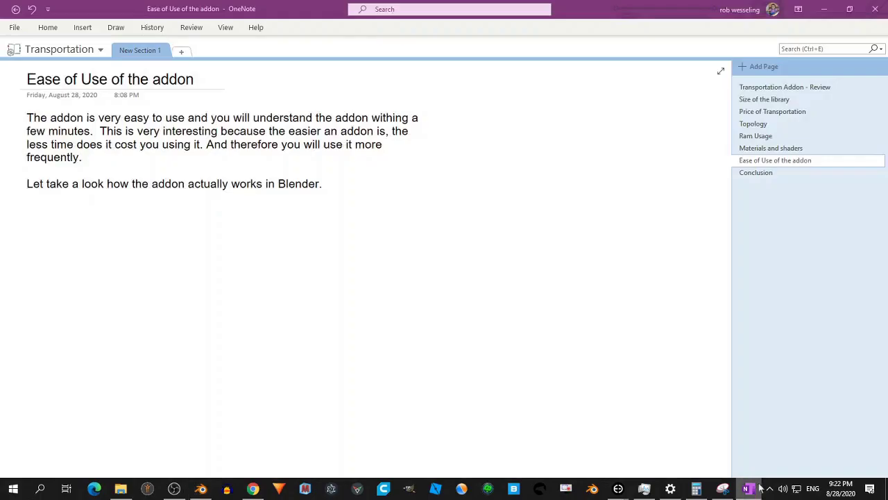
key(ctrl+a)
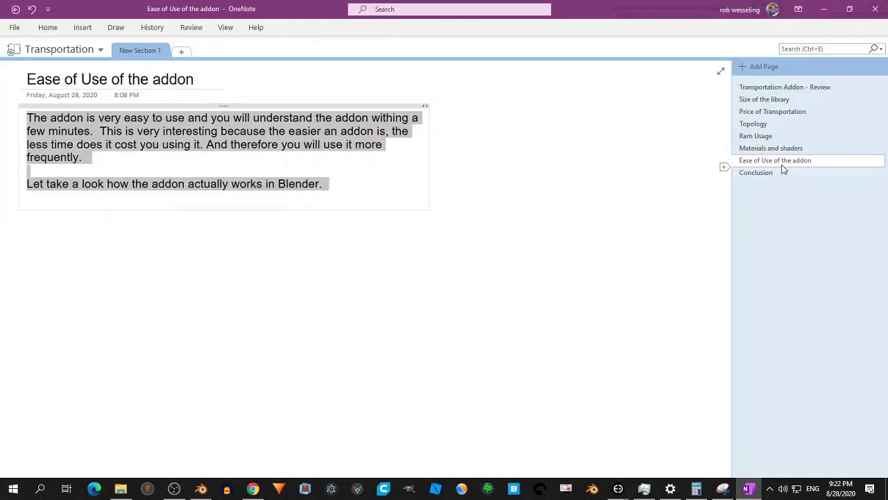
click(199, 490)
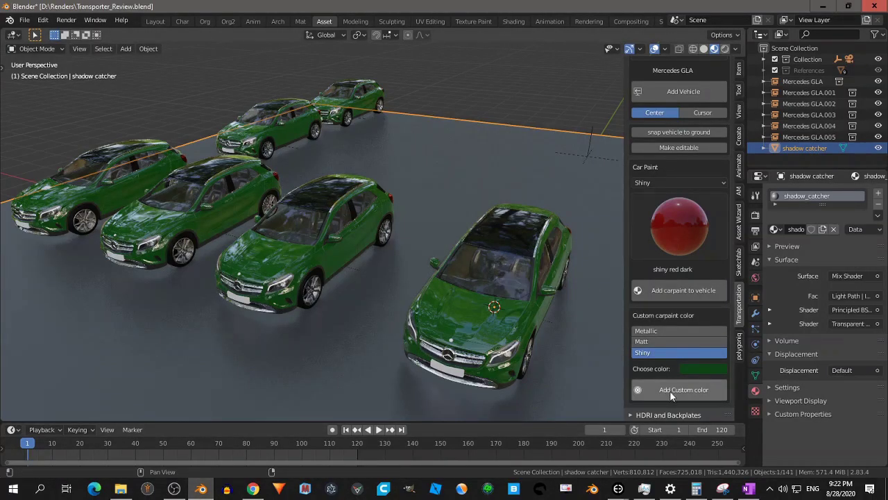
Expand HDRI and Backplates, collapse Car models, and open the Exterior HDRI preview gallery
click(671, 414)
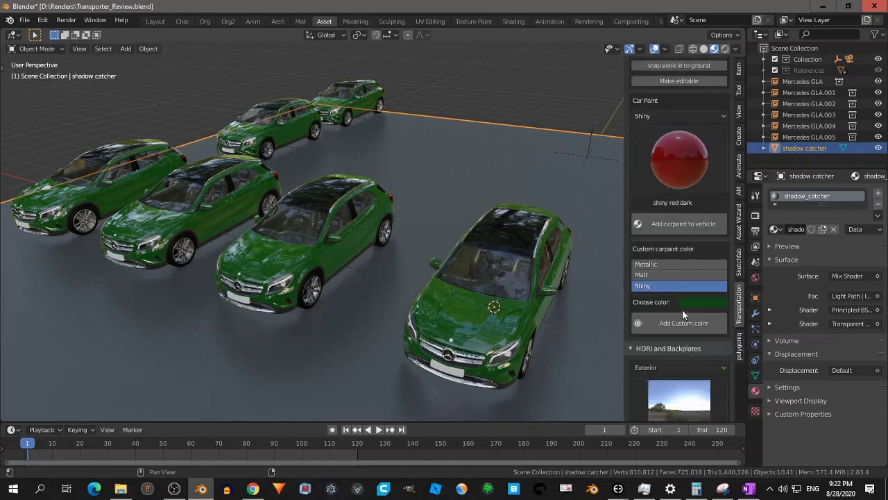
scroll(666, 277, down, 4)
scroll(657, 182, up, 7)
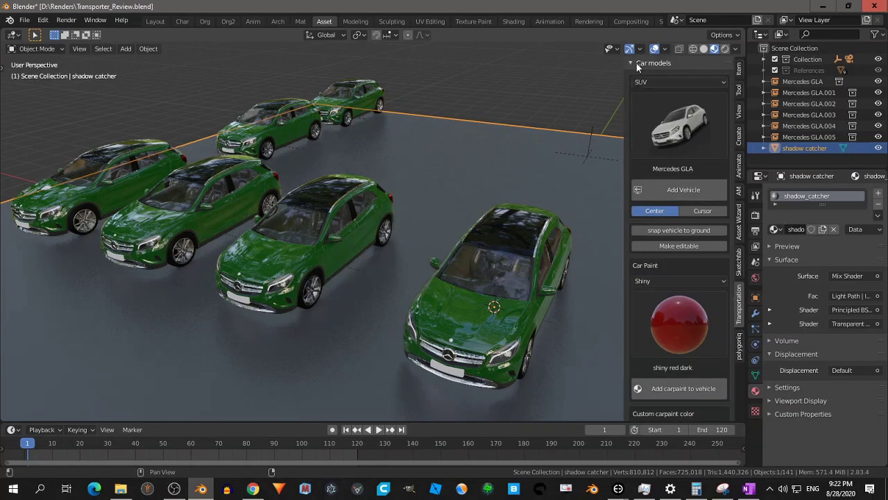
click(637, 63)
click(676, 141)
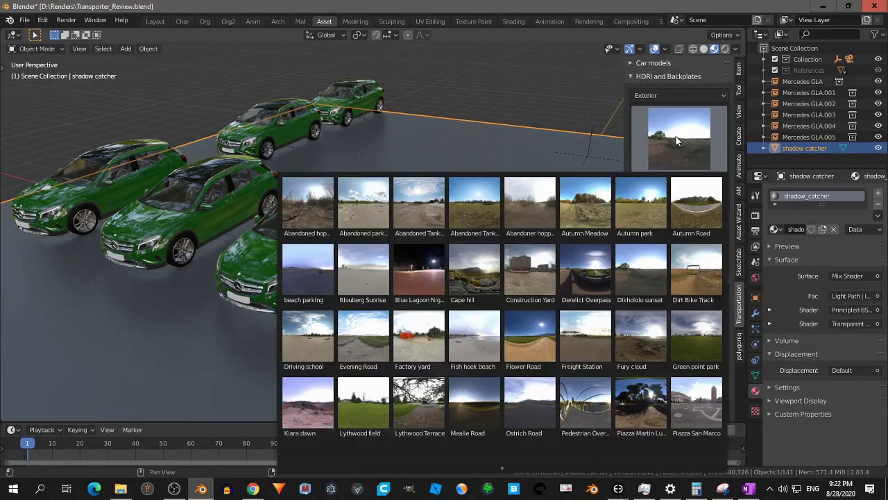
mouse_move(499, 477)
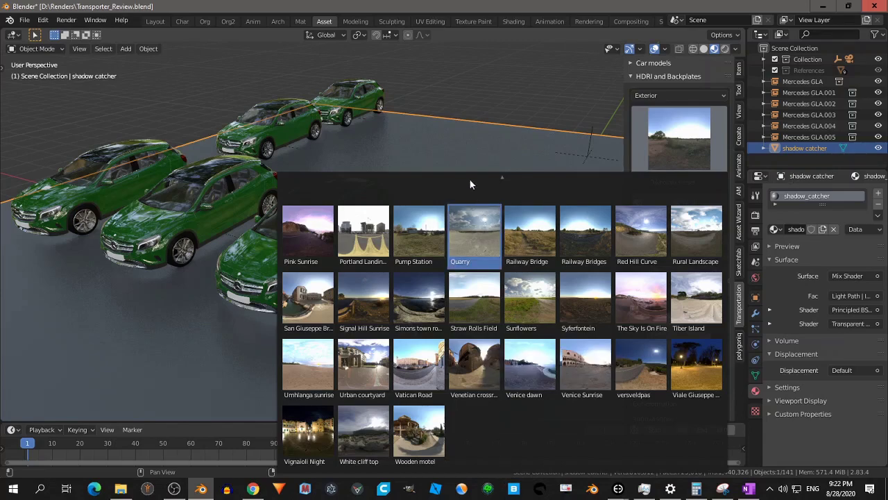
On the Transportation product page, highlight the Blender-optimized HDRI text and scroll to 'Good or bad HDRI?'
click(253, 490)
scroll(644, 264, down, 3)
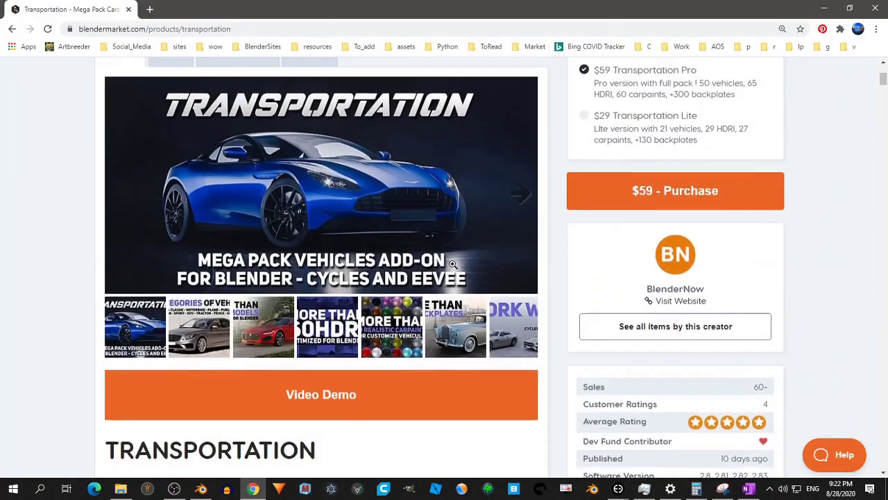
drag(883, 85, 880, 311)
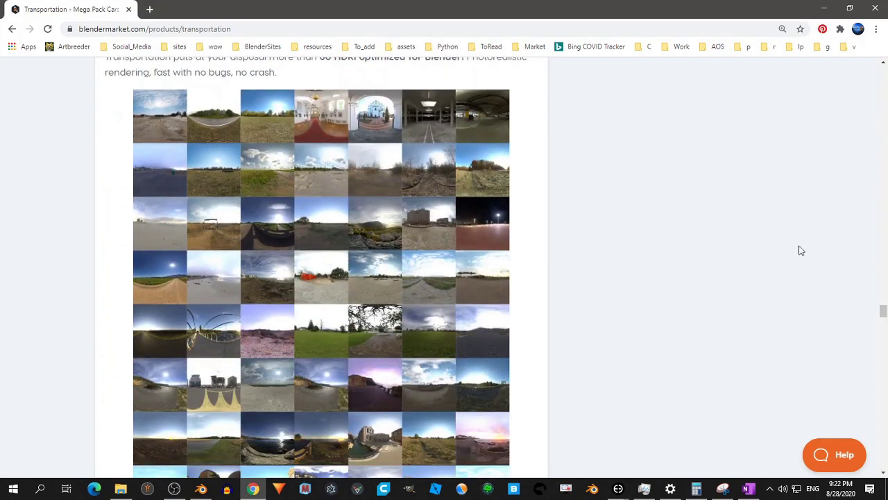
scroll(680, 176, up, 1)
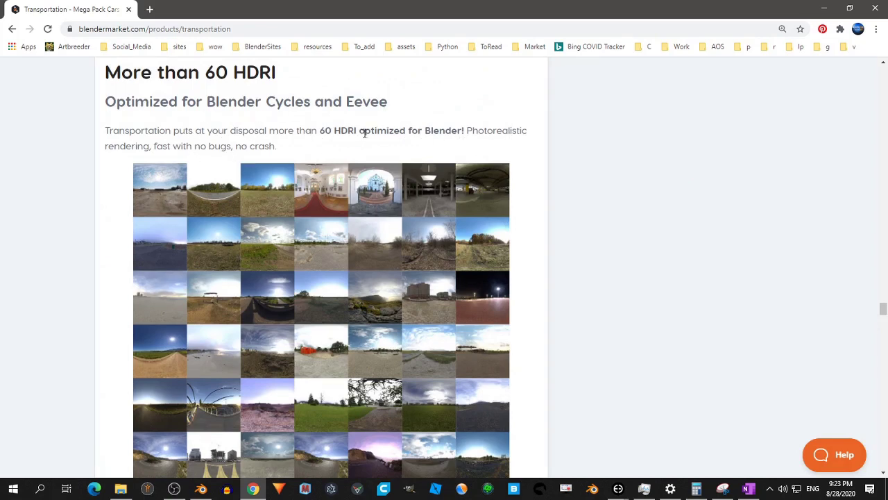
drag(364, 133, 446, 133)
drag(116, 147, 293, 155)
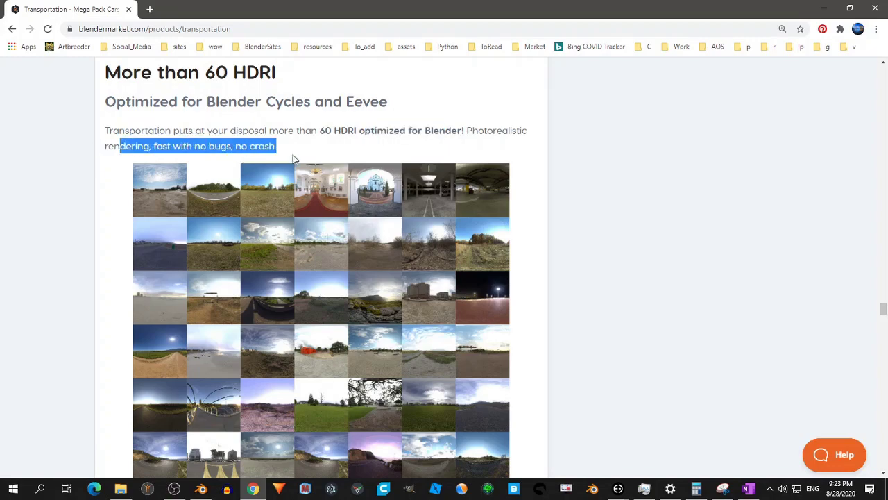
scroll(529, 202, down, 2)
scroll(454, 292, down, 6)
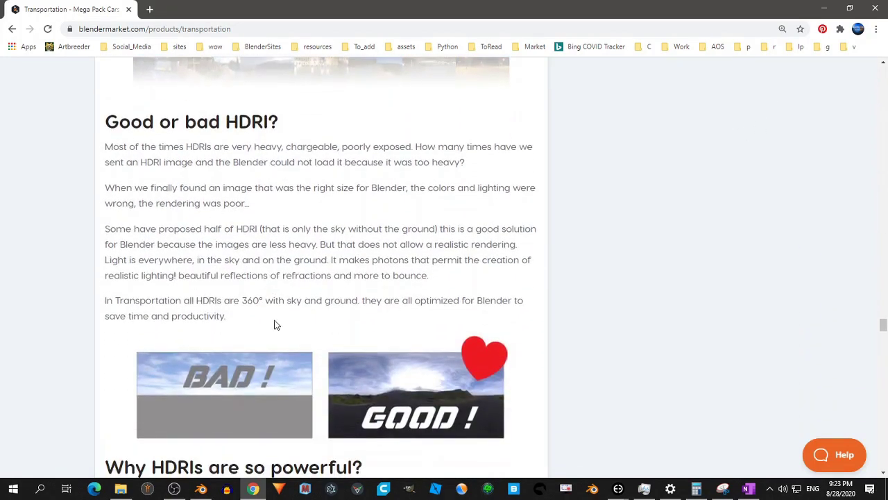
Minimize Chrome, preview the backplate images, and keep the HDRI power at 1.00
click(824, 13)
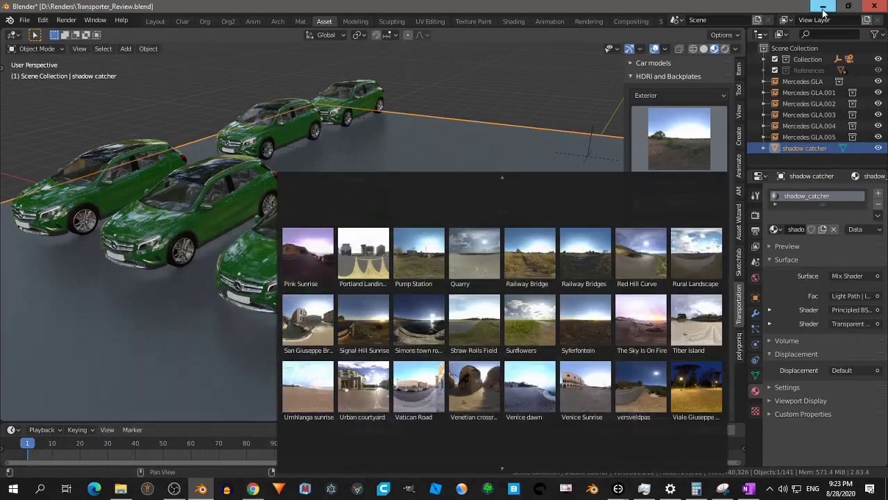
click(678, 332)
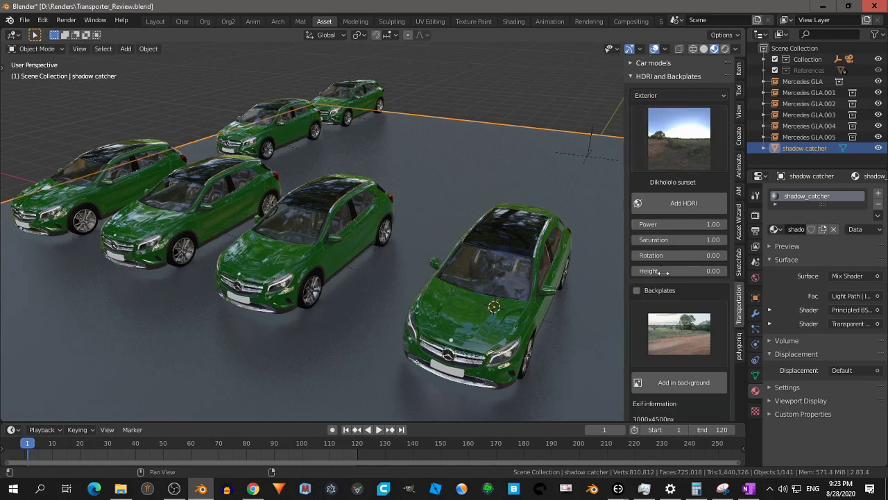
drag(655, 226, 649, 226)
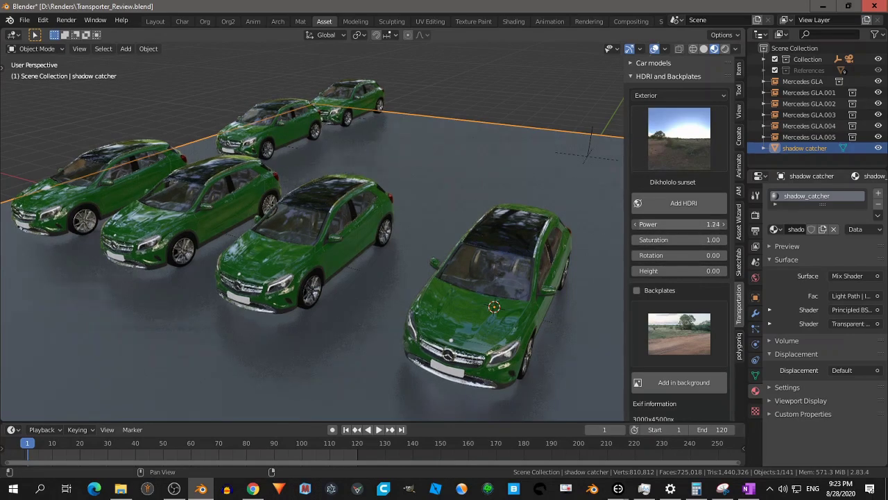
key(ctrl+z)
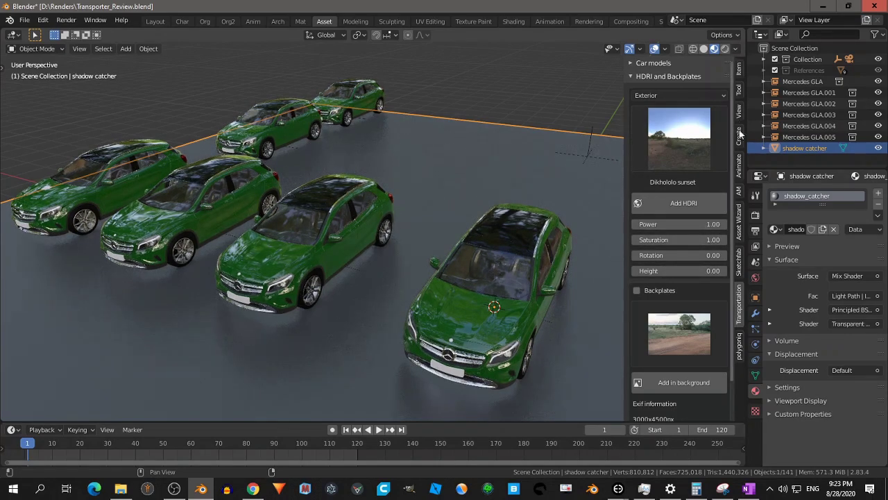
Browse the asset manager's HDRI environments, then return to the Transportation HDRI and backplate settings
click(739, 194)
click(711, 93)
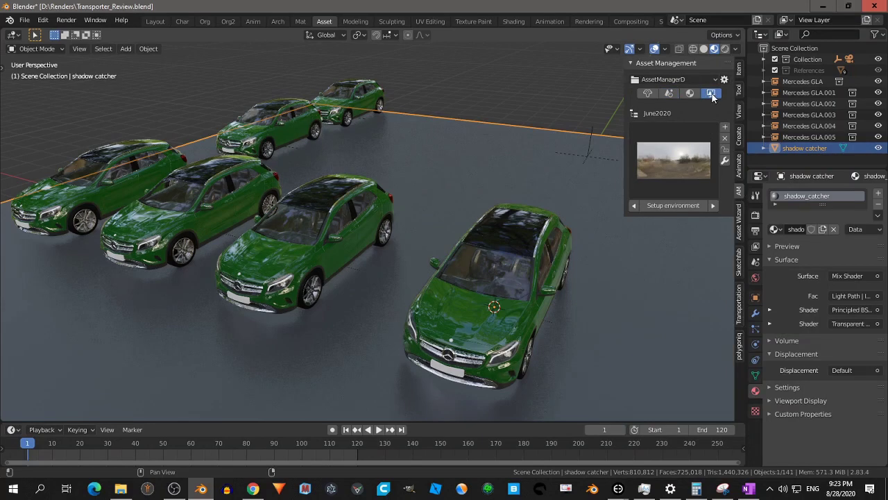
click(691, 153)
click(737, 294)
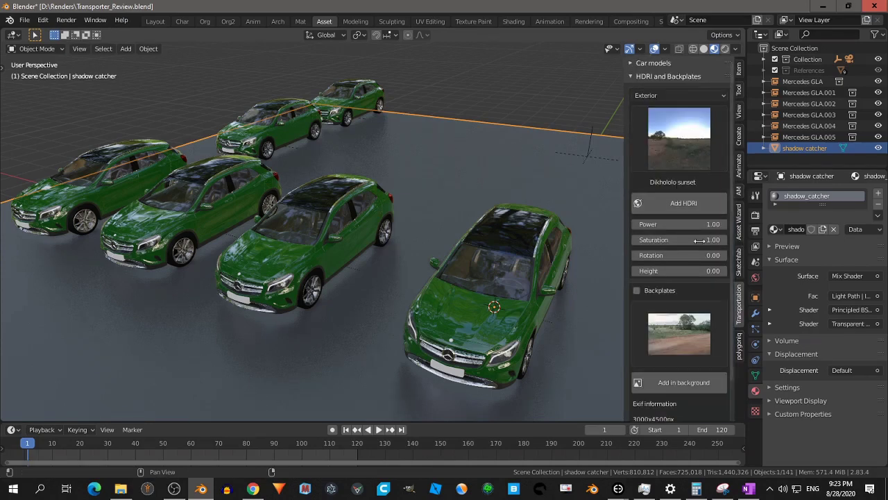
scroll(694, 208, down, 3)
mouse_move(679, 183)
mouse_down()
mouse_move(696, 183)
mouse_move(680, 183)
mouse_up()
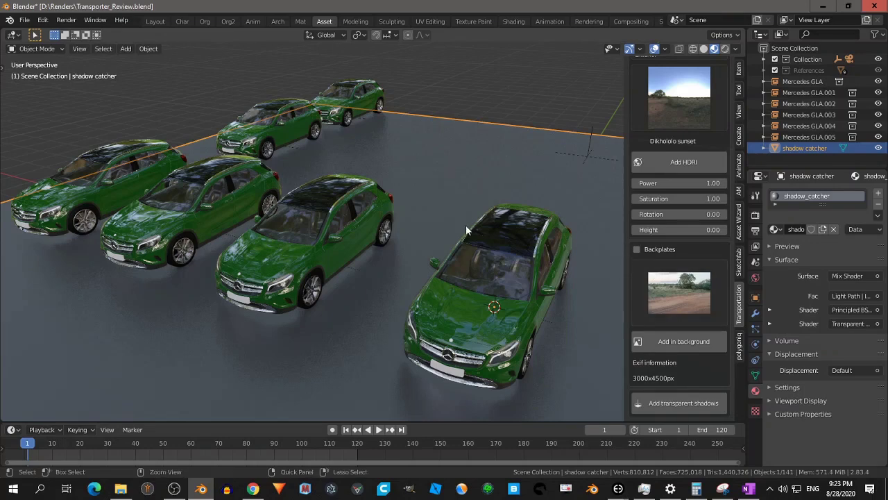
key(KP_0)
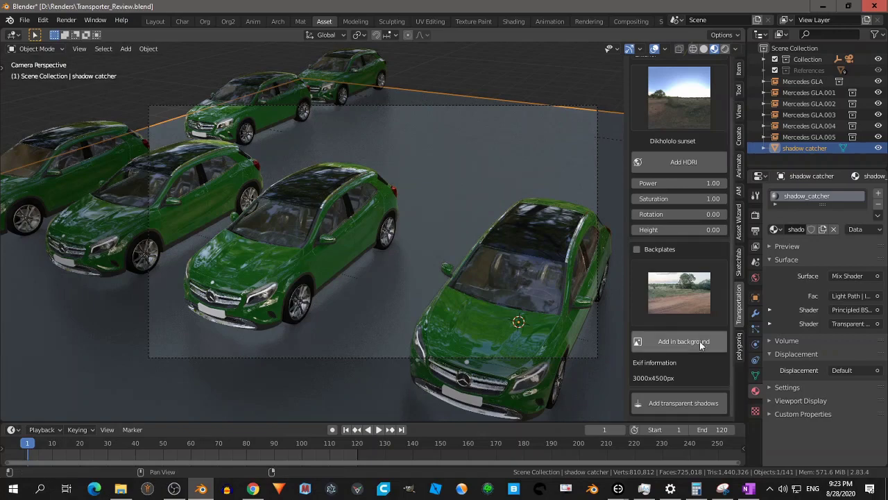
Align the camera head-on to the cars, enable Backplates, and lower the shadow catcher plane along Z
middle_drag(477, 261, 503, 243)
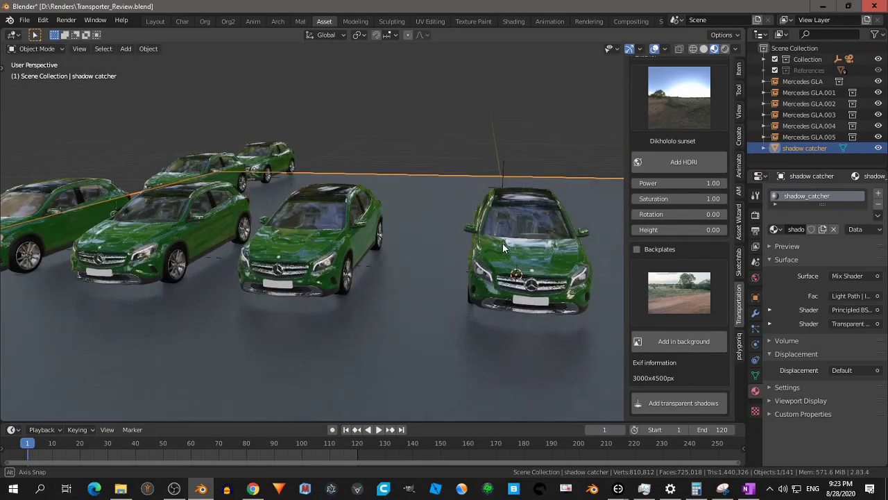
key(ctrl+alt+KP_0)
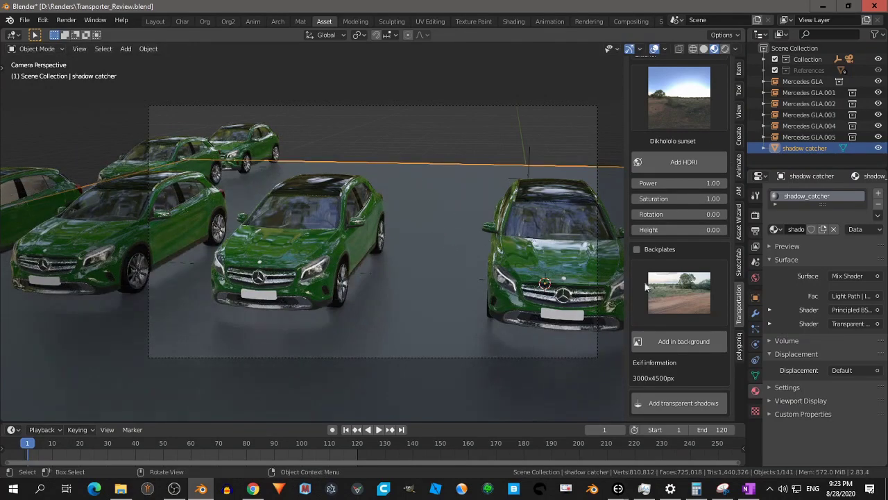
click(636, 250)
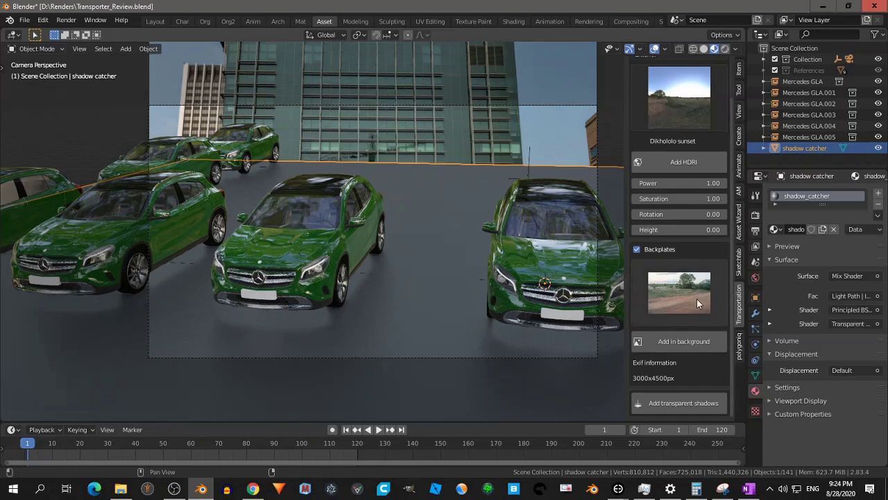
key(g)
key(z)
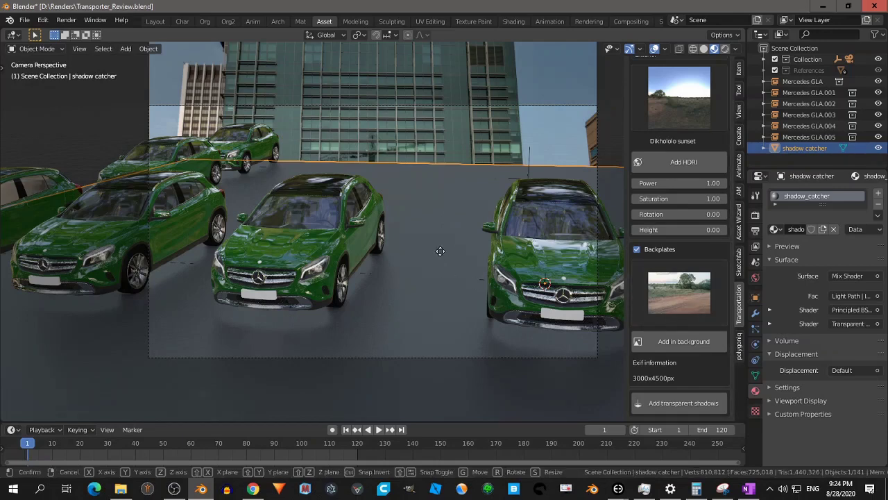
click(451, 334)
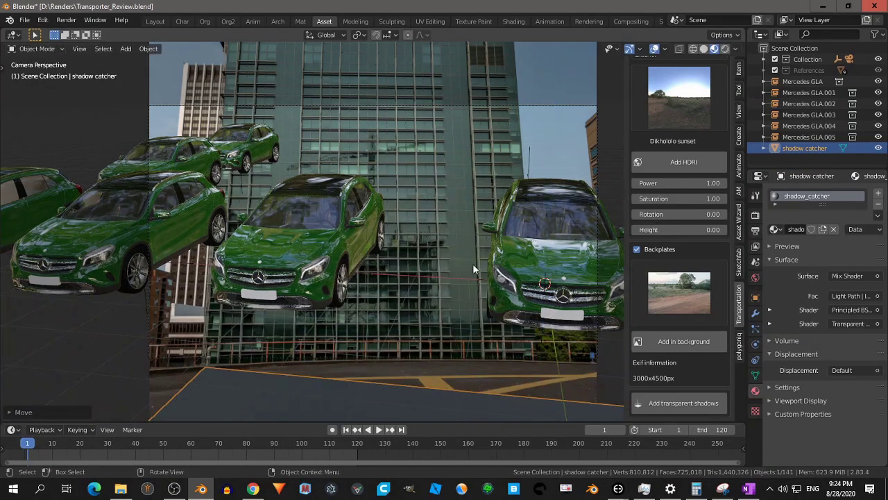
click(679, 99)
Switch the HDRI to Autumn park and add the autumn park backplate in the background
click(677, 179)
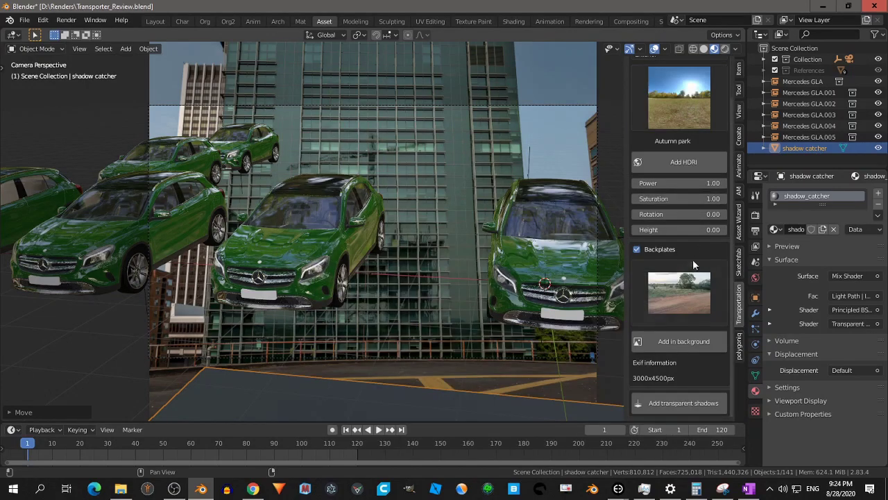
click(678, 284)
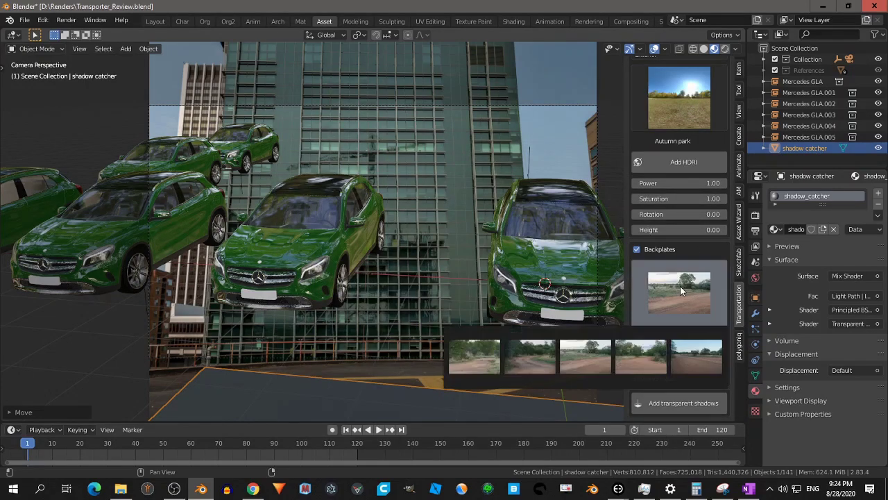
click(640, 357)
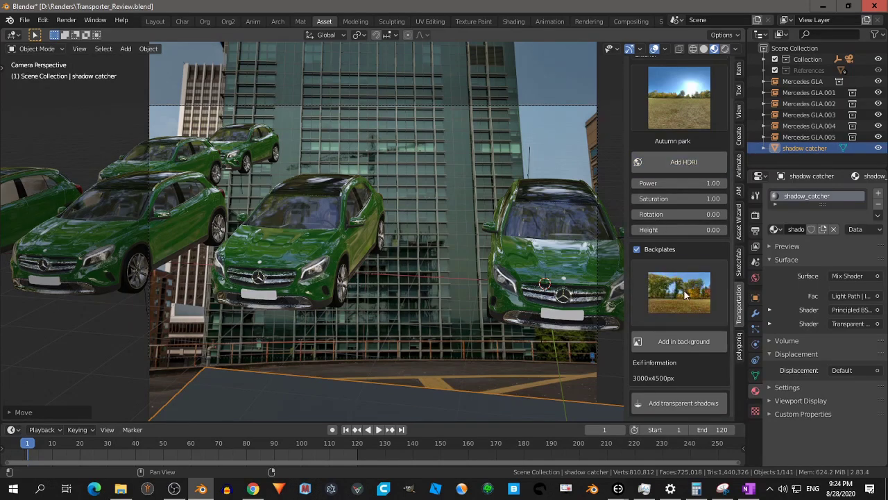
click(656, 300)
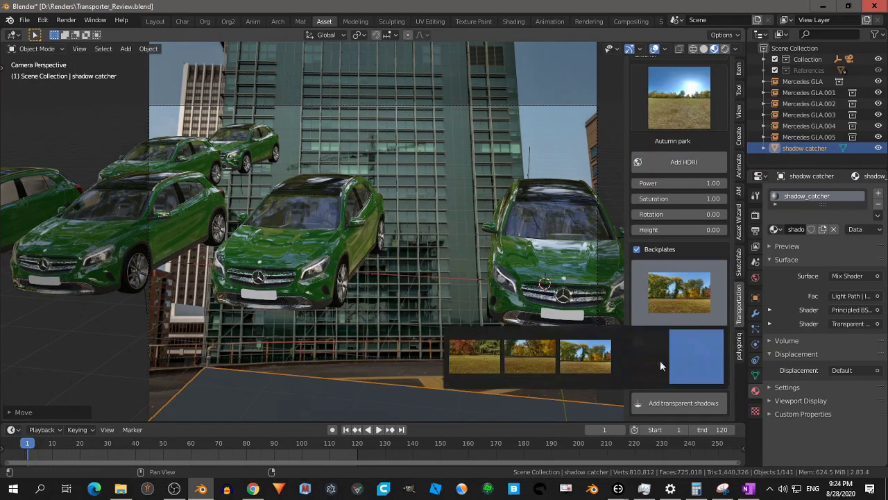
click(588, 359)
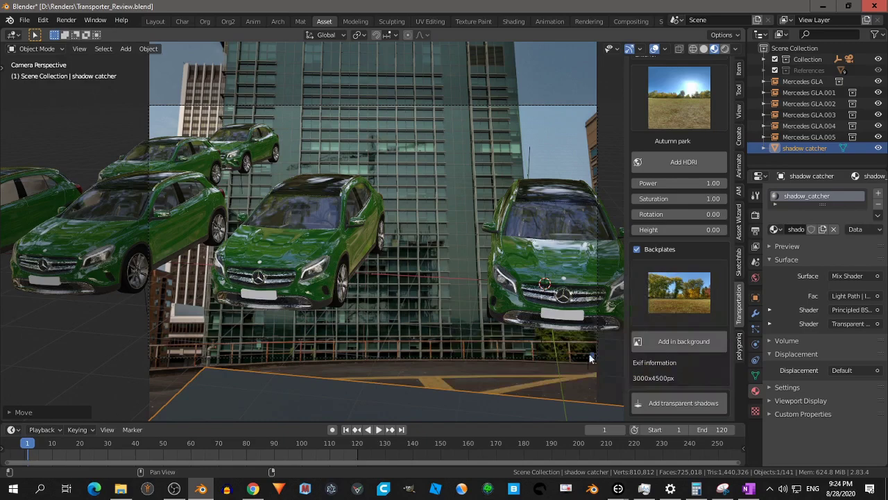
click(674, 341)
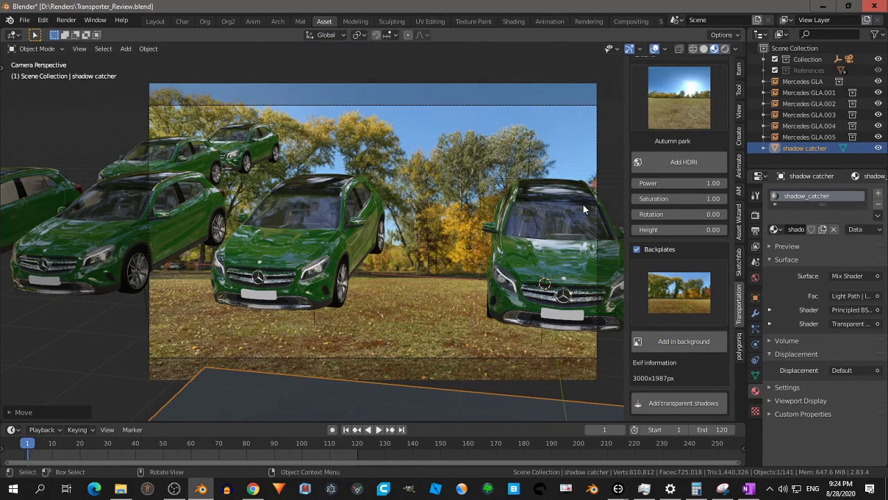
middle_drag(554, 217, 567, 197)
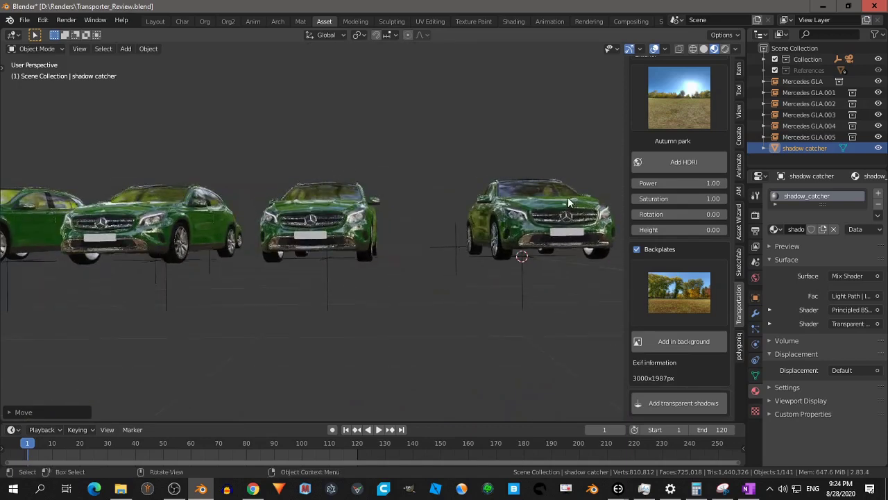
key(KP_0)
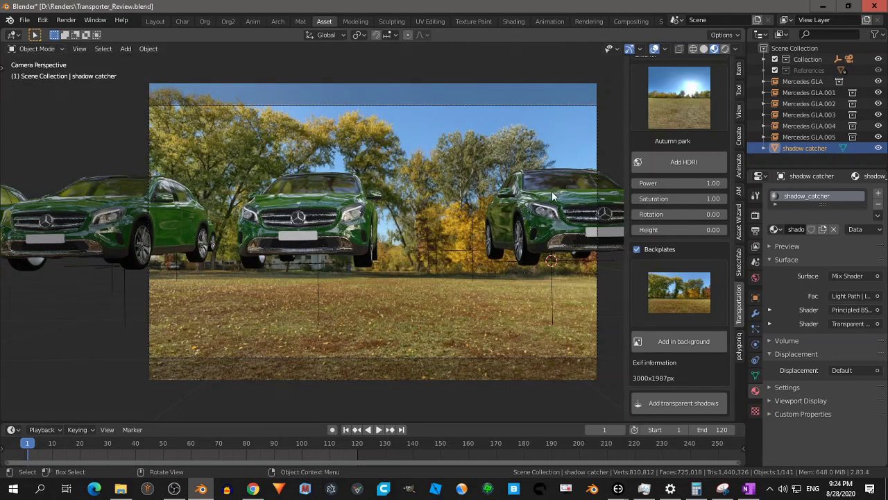
Lower the middle car, Mercedes GLA.001, vertically along Z
click(360, 241)
key(g)
key(z)
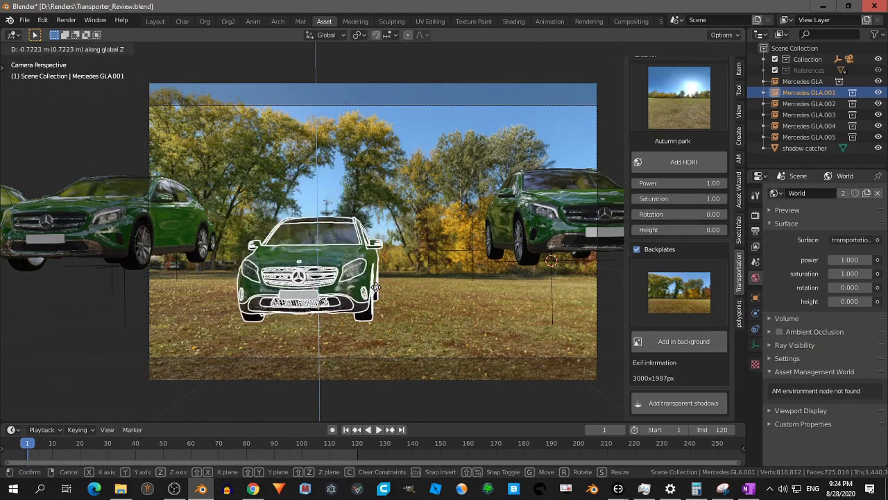
click(360, 303)
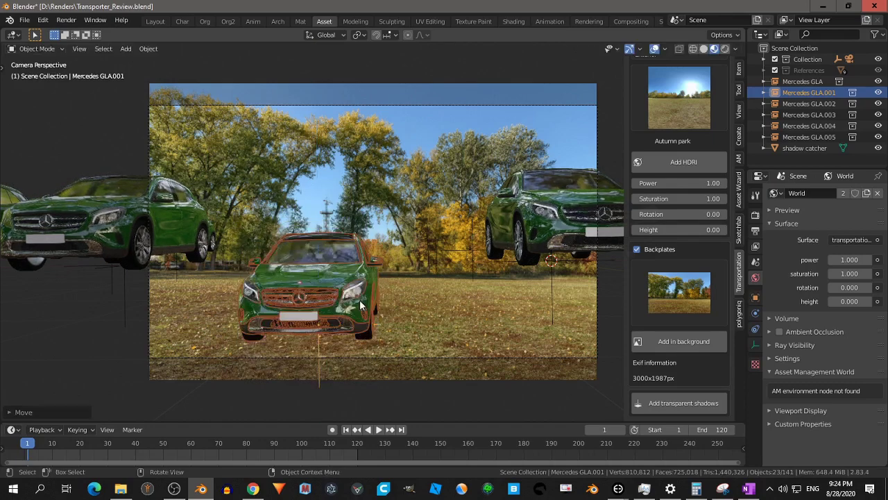
middle_drag(418, 301, 371, 326)
scroll(365, 321, down, 3)
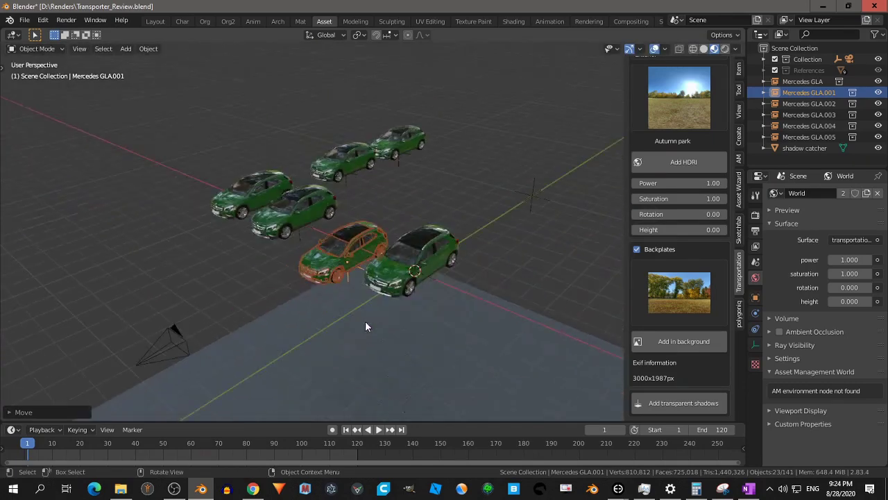
Return to OneNote and open the Conclusion page of the Transportation review notebook
click(747, 489)
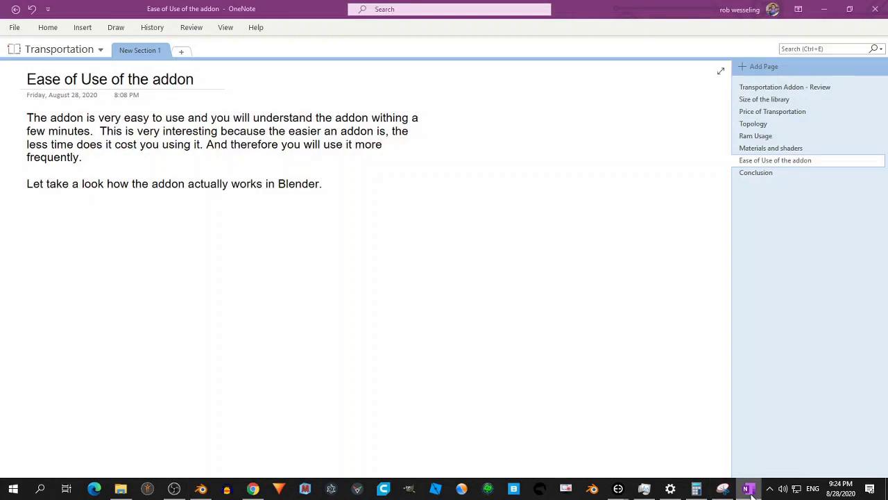
click(755, 173)
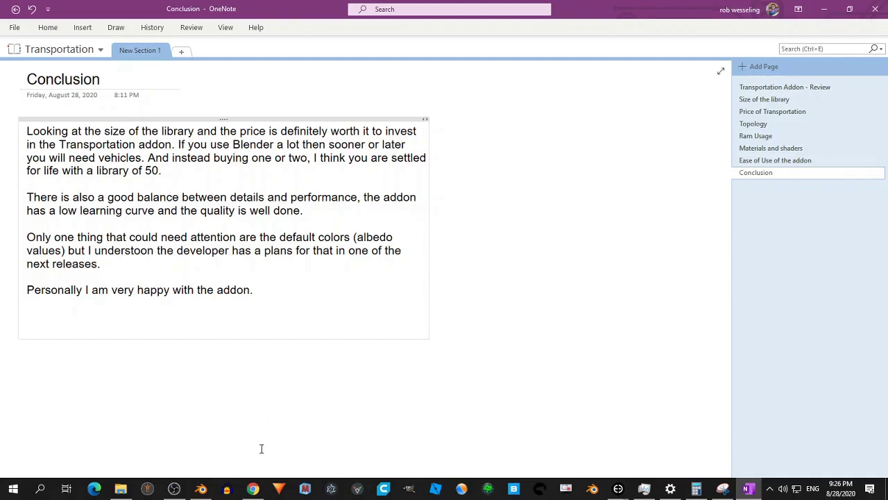
mouse_move(254, 489)
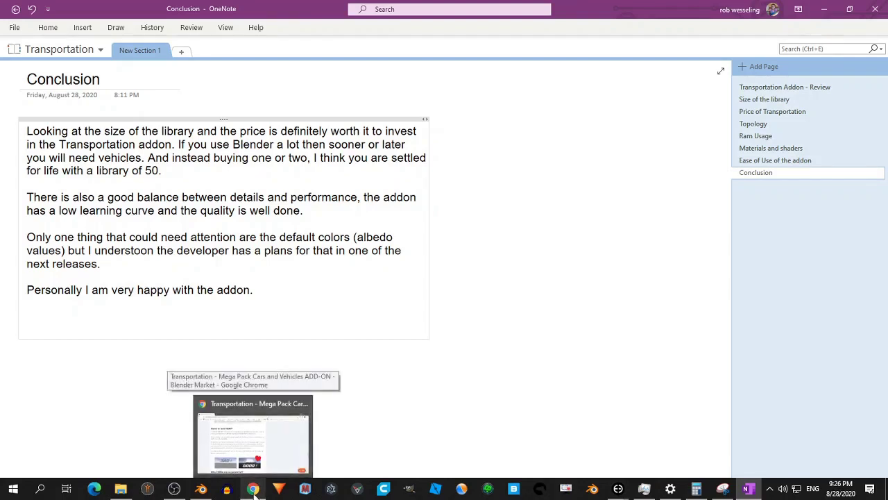